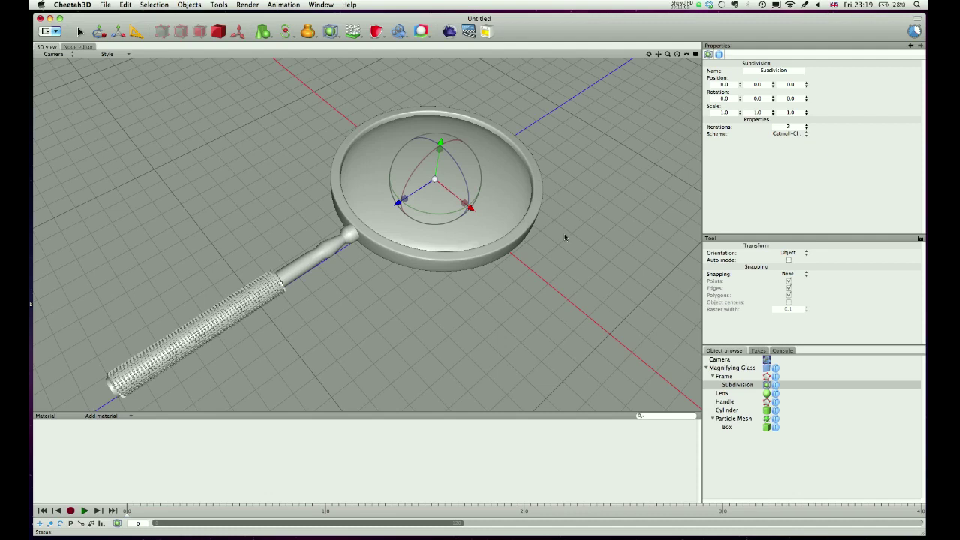
Add a trial plane, check it in perspective and front views, then delete it
middle_click_drag(564, 237, 575, 229)
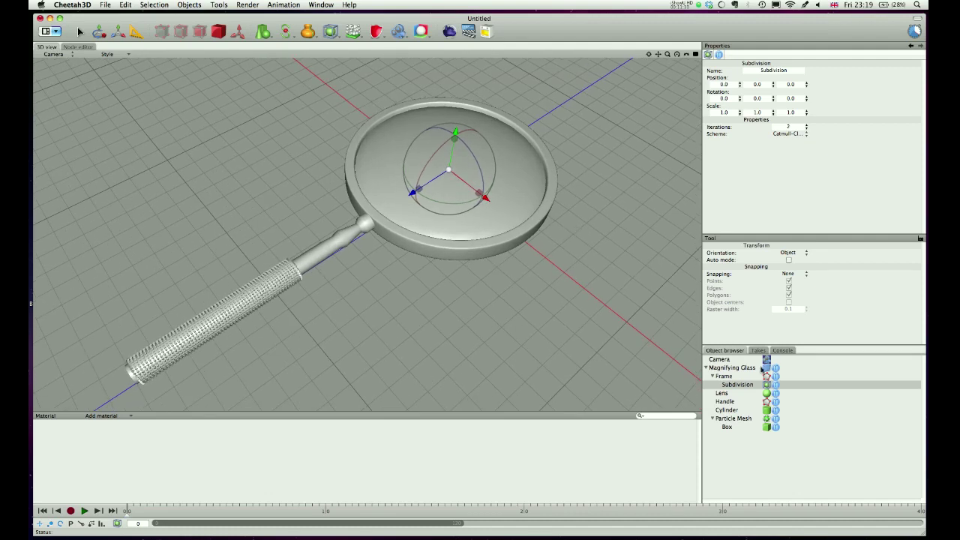
left_click(747, 368)
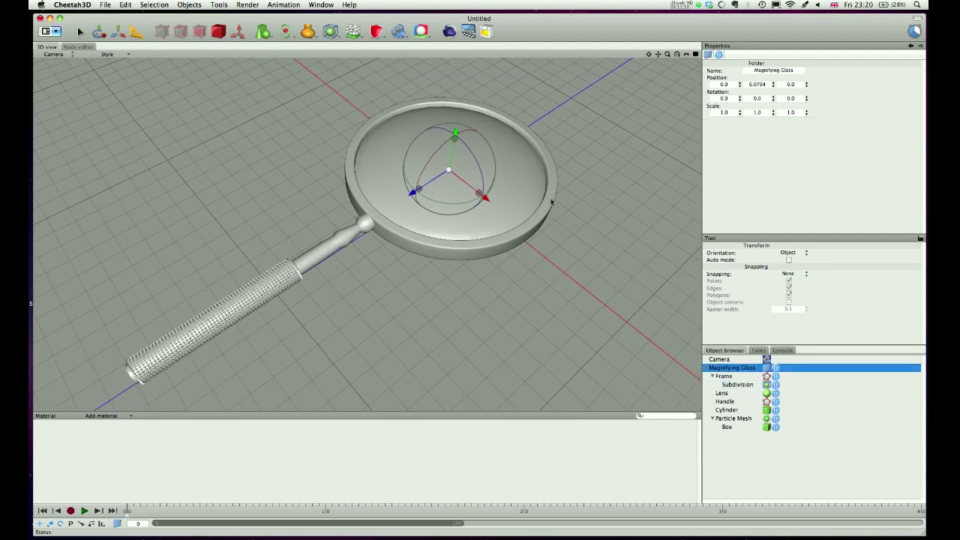
key("super+1")
left_click(263, 34)
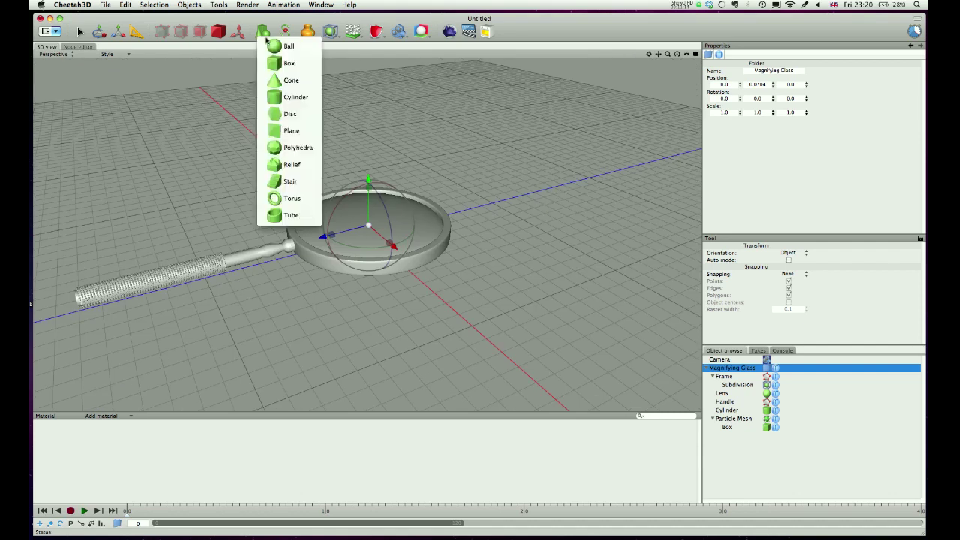
left_click(288, 130)
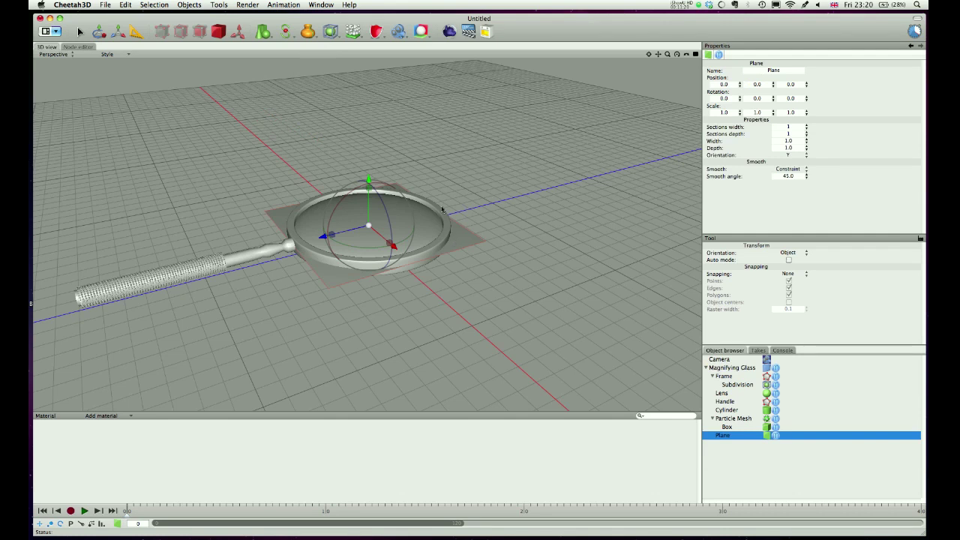
key("super+2")
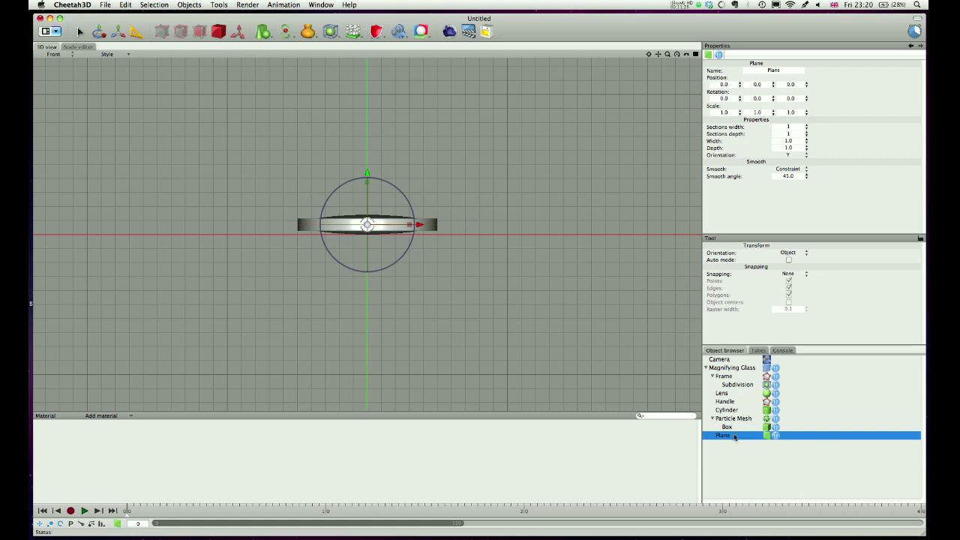
key("BackSpace")
Add a trial ball primitive with the Lens selected, then delete it
left_click(729, 360)
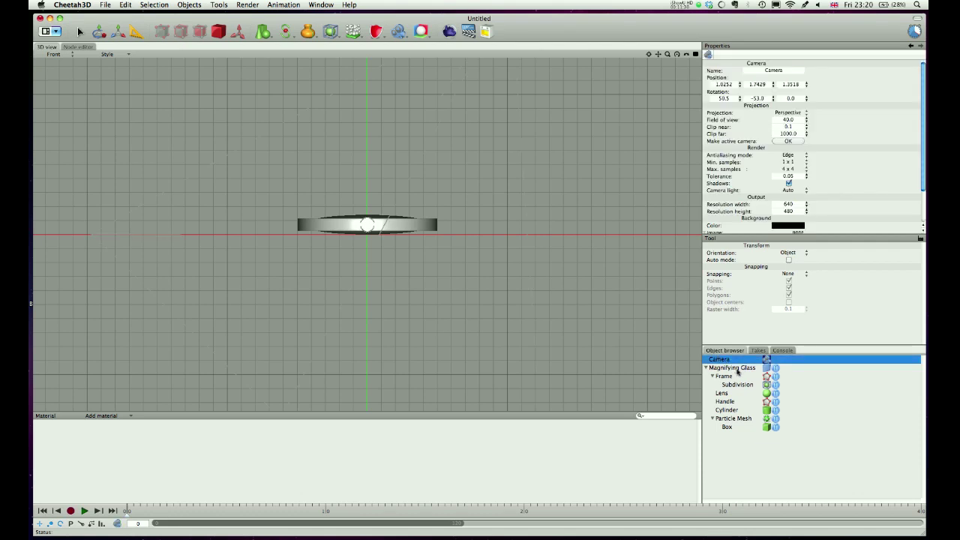
left_click(733, 395)
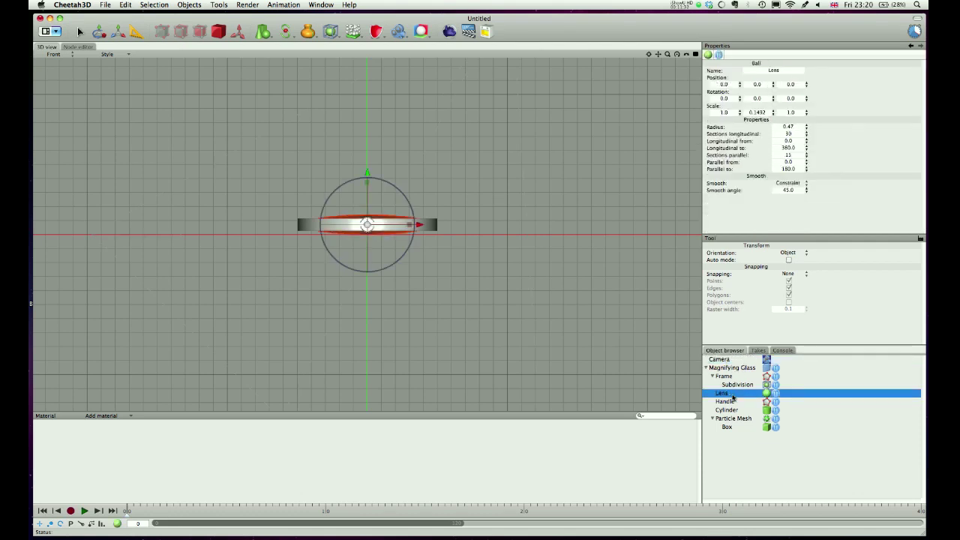
left_click(263, 33)
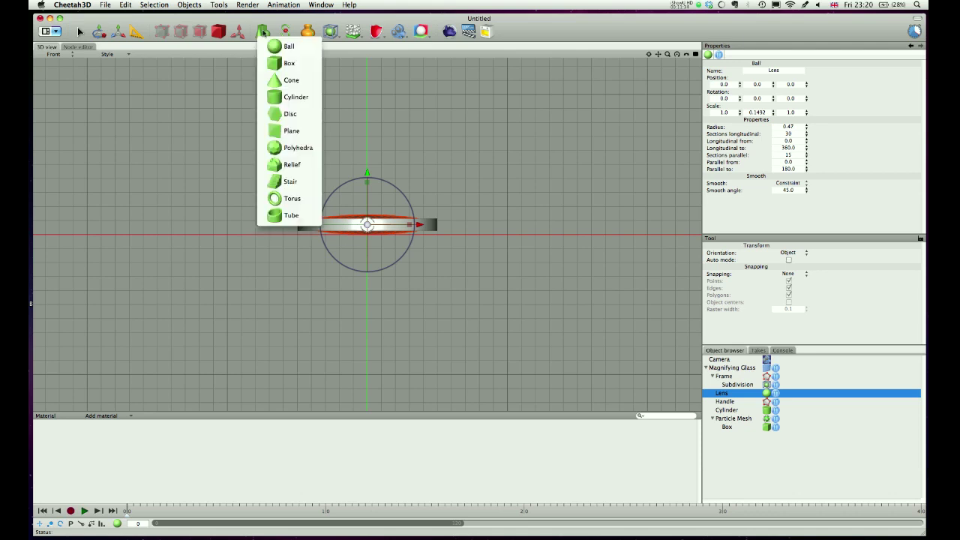
left_click(279, 46)
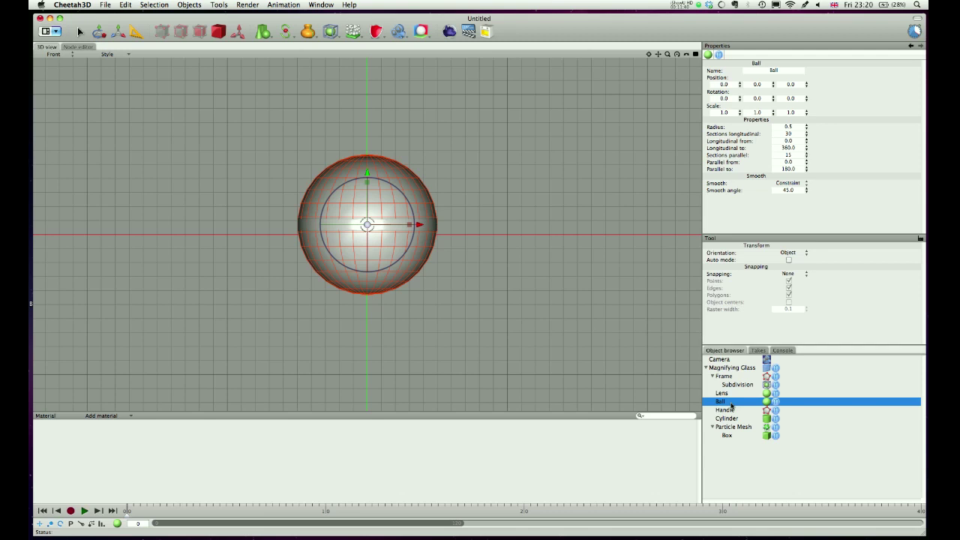
key("Delete")
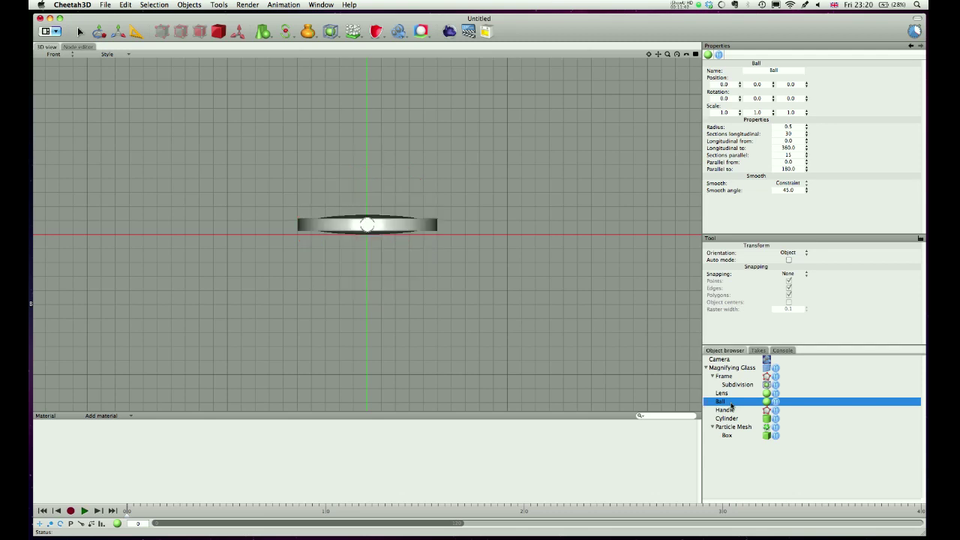
Add a Plane floor with Width and Depth both set to 5.0
left_click(714, 361)
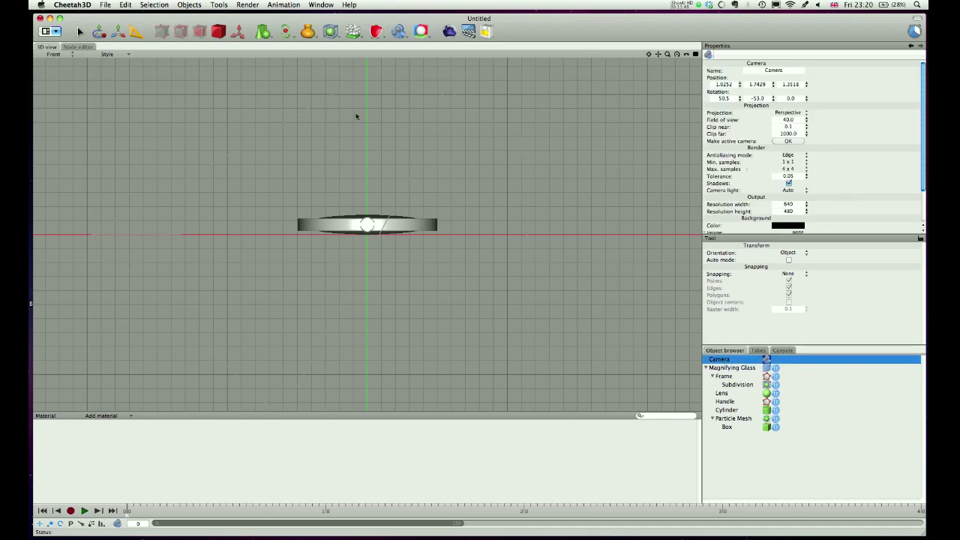
left_click(262, 34)
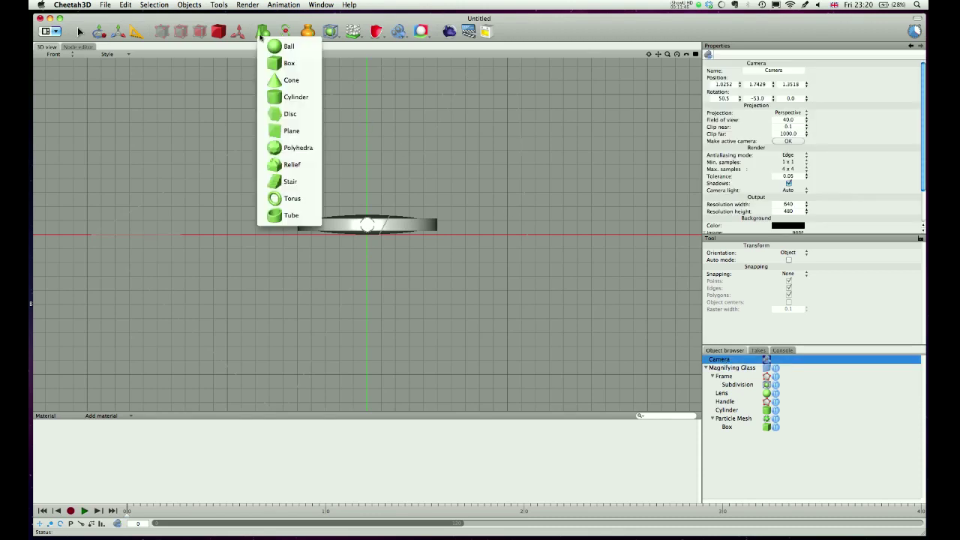
left_click(291, 130)
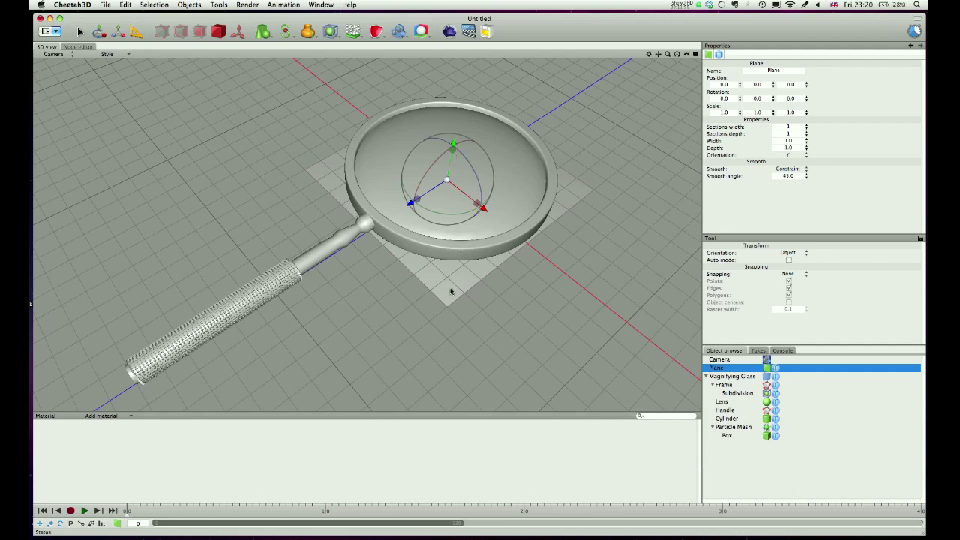
left_click(803, 142)
left_click(794, 141)
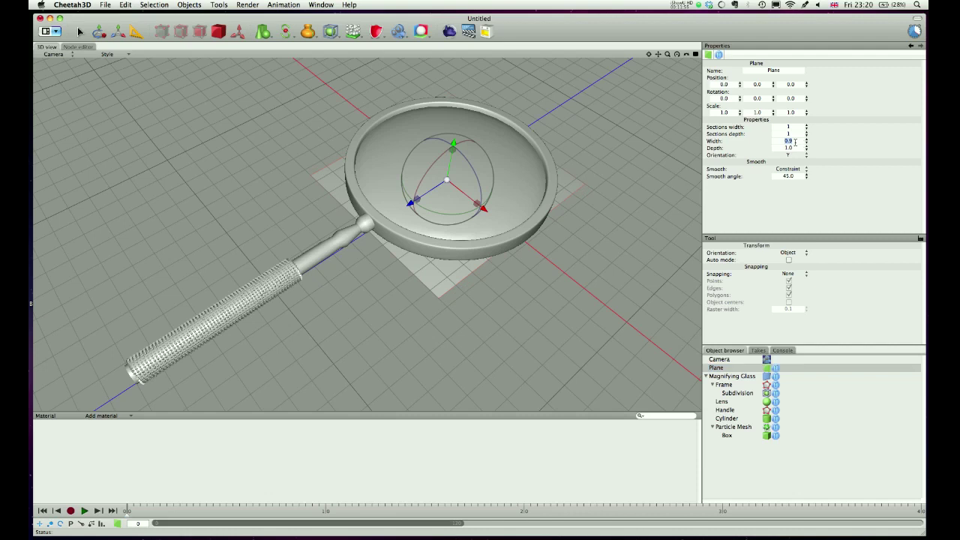
type("5")
key("Tab")
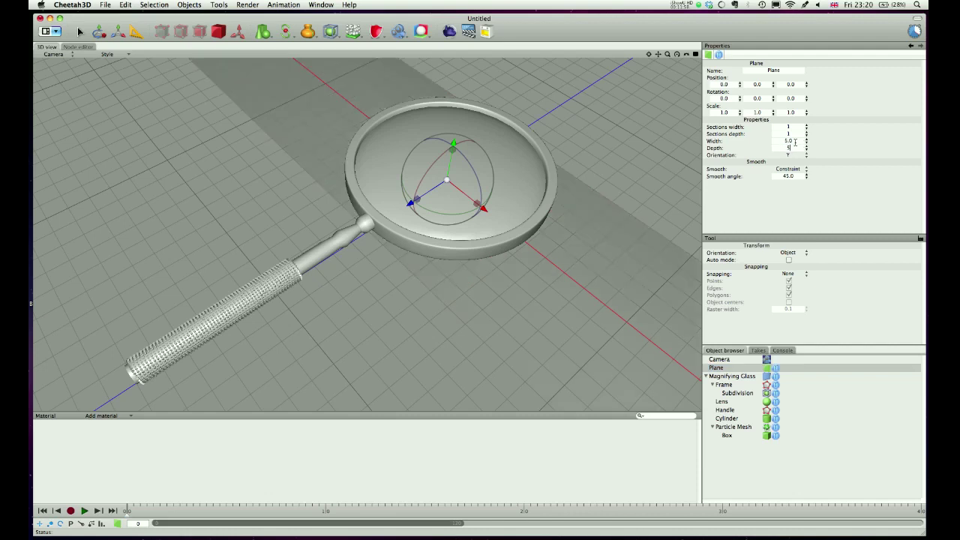
key("Tab")
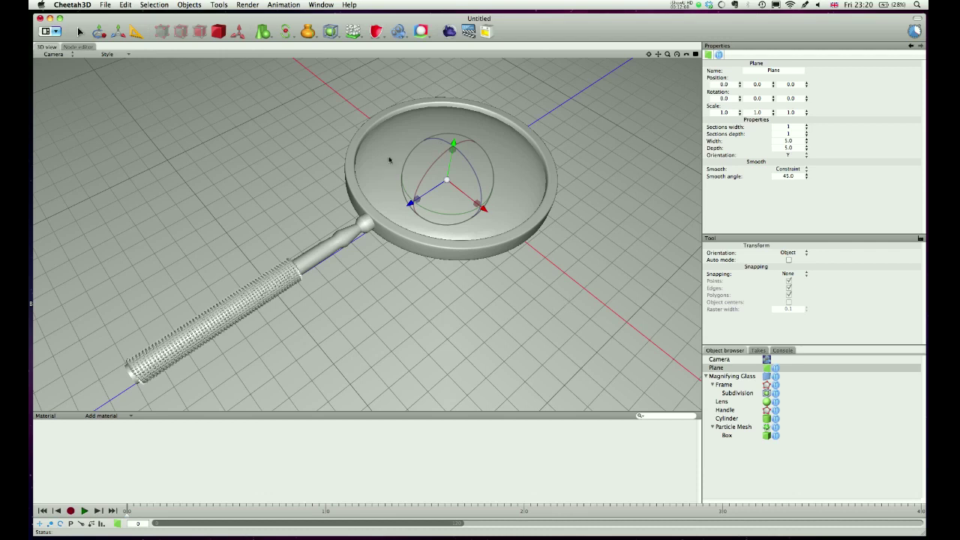
key("super+s")
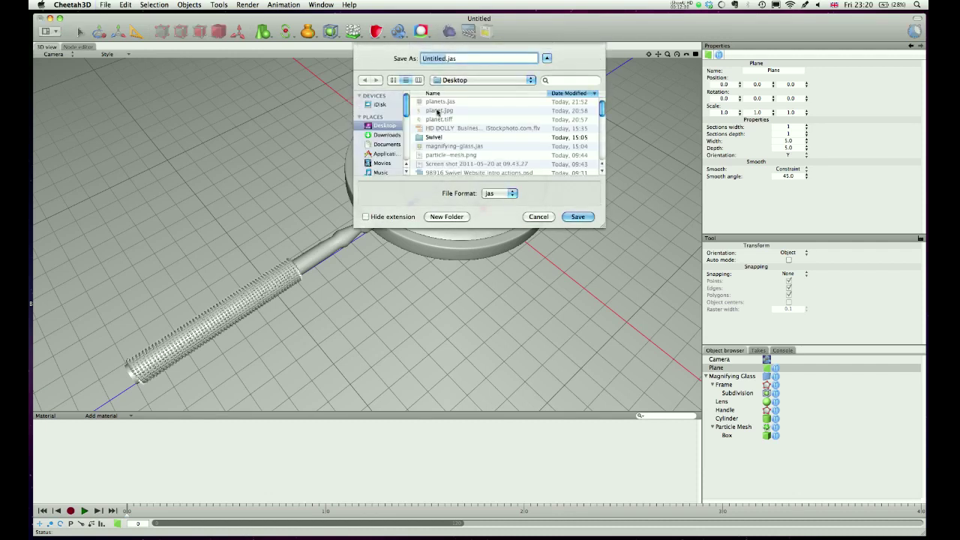
Save the scene as m.jas, then add the Glass preset material and apply it to the Lens
type("m")
key("Return")
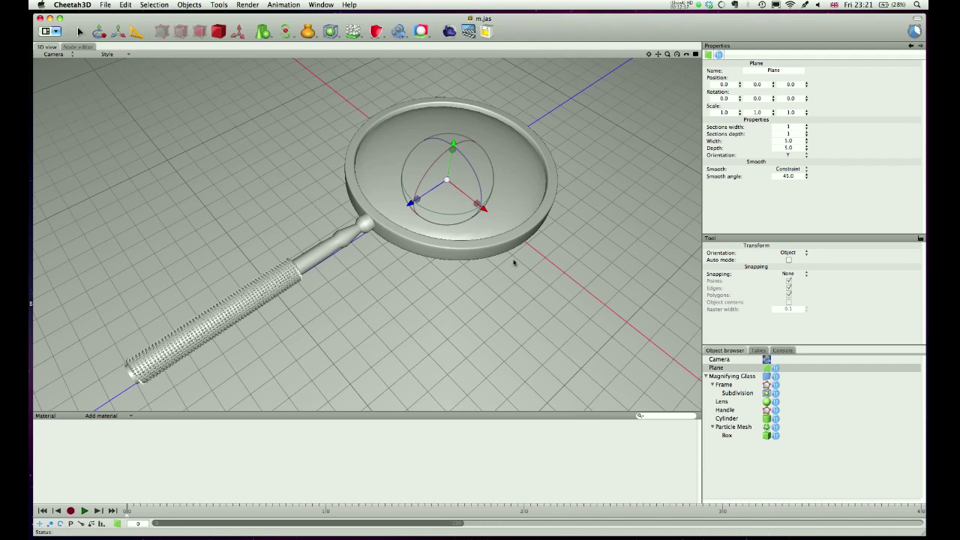
left_click(93, 416)
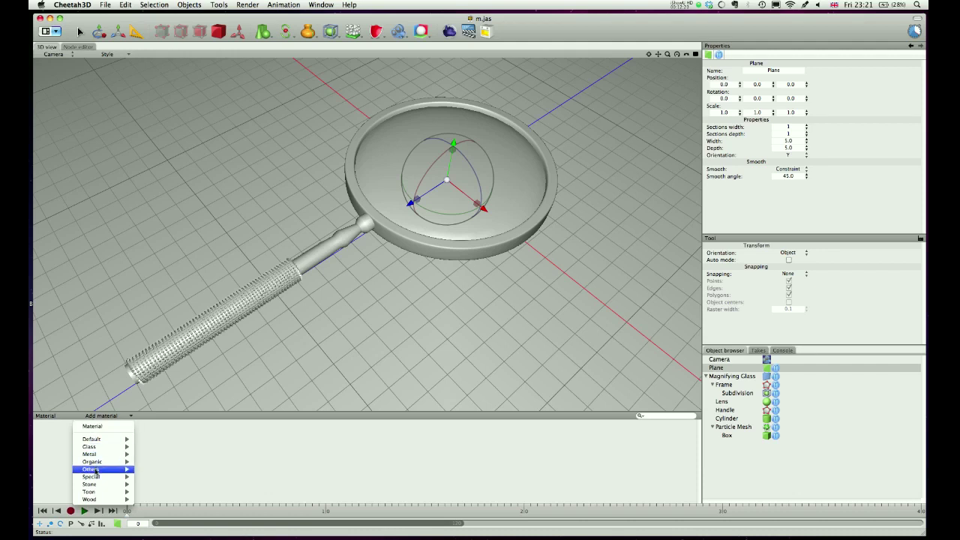
mouse_move(91, 469)
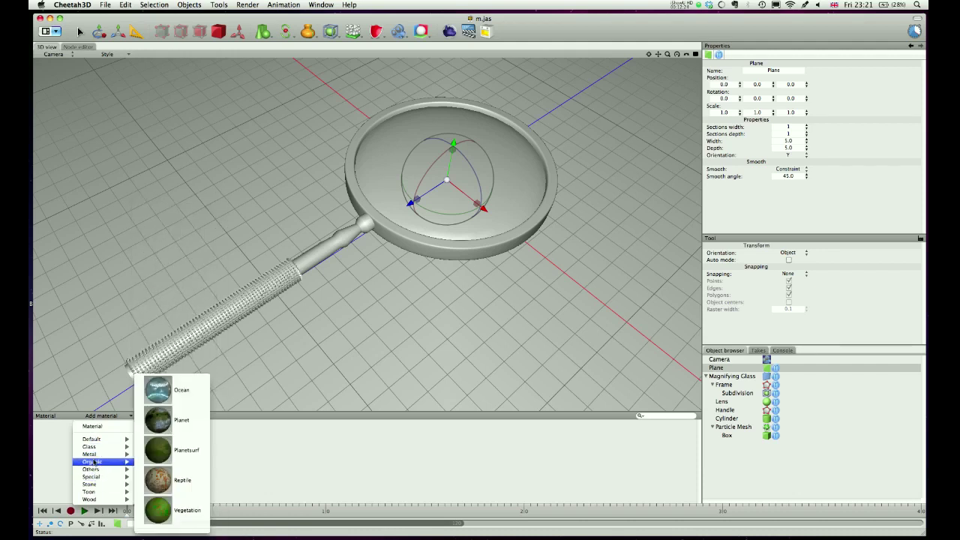
mouse_move(90, 446)
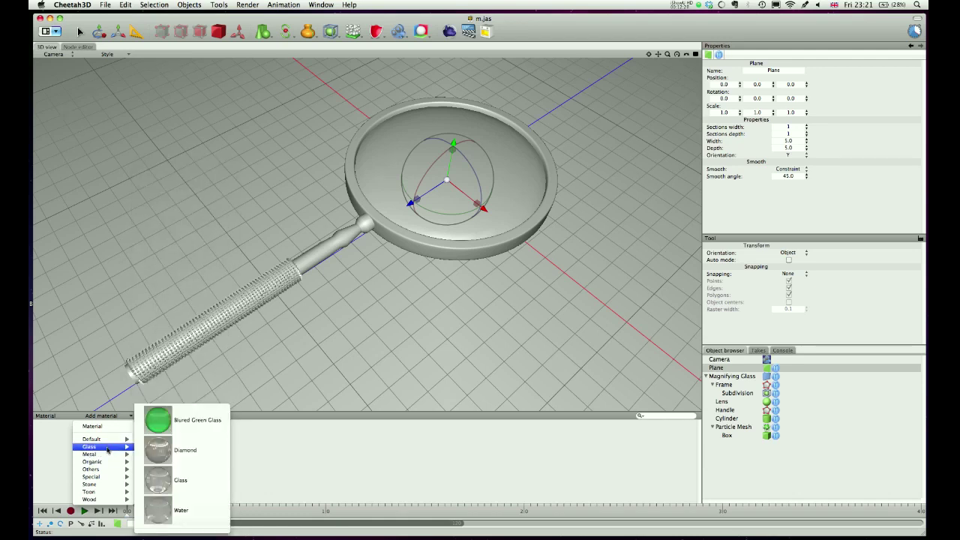
left_click(180, 480)
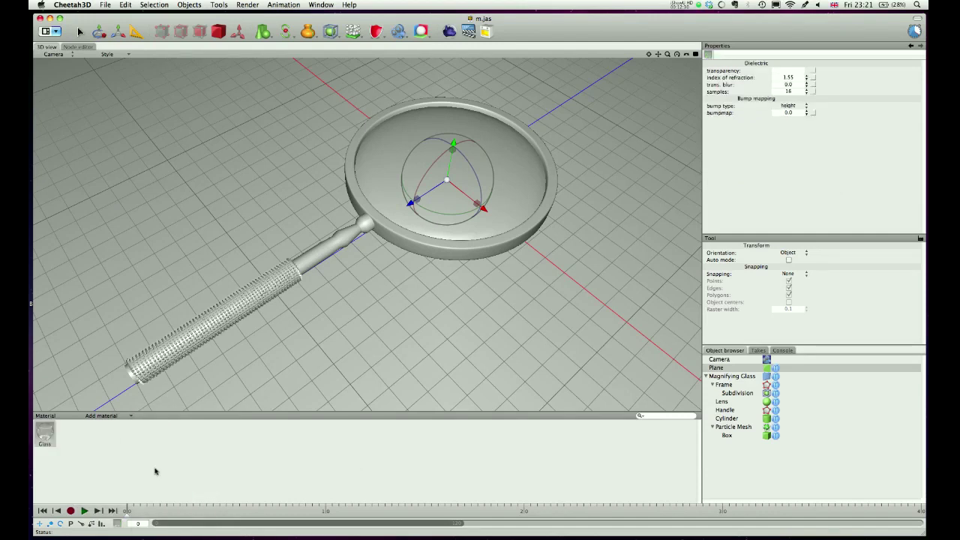
left_click_drag(45, 433, 495, 179)
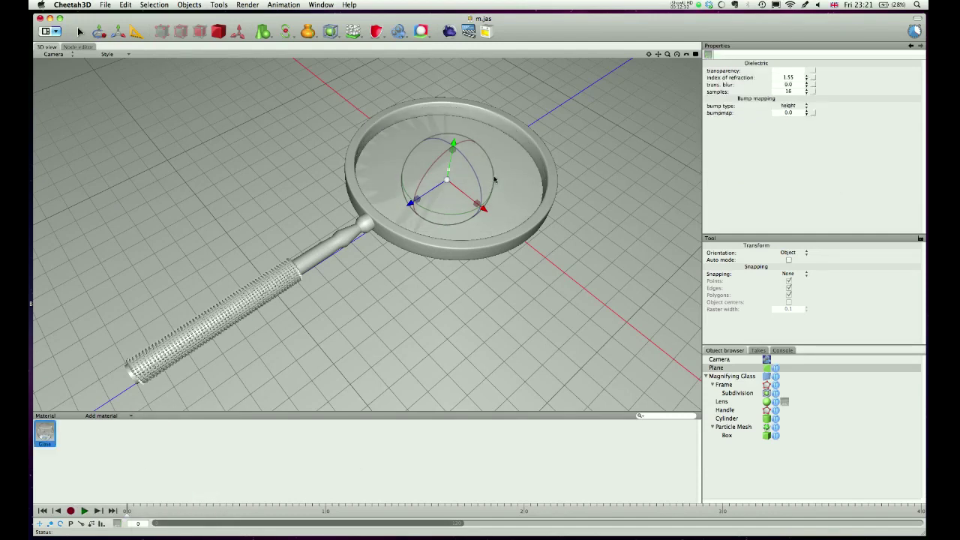
Add the Silver metal preset and apply it to the frame, Handle, Box particles and Cylinder grip
left_click(100, 416)
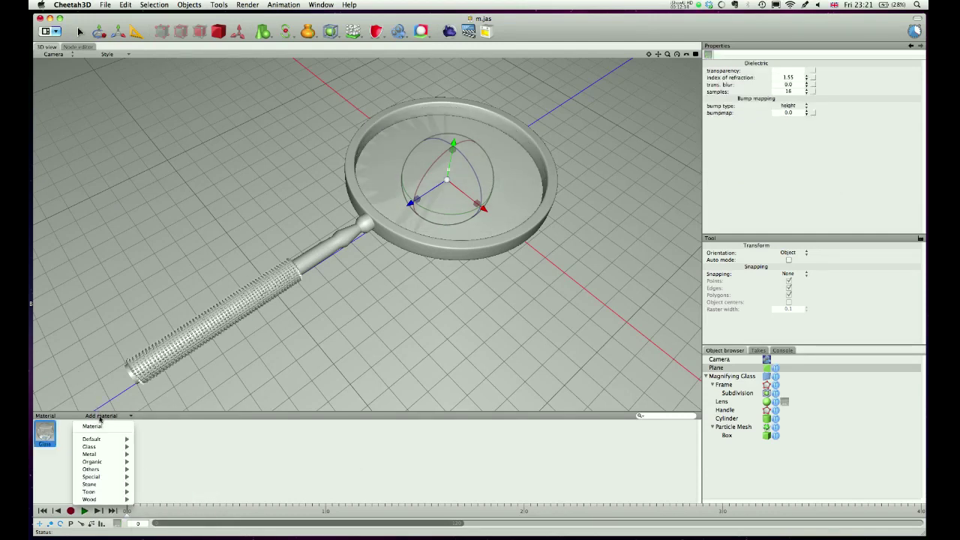
mouse_move(94, 454)
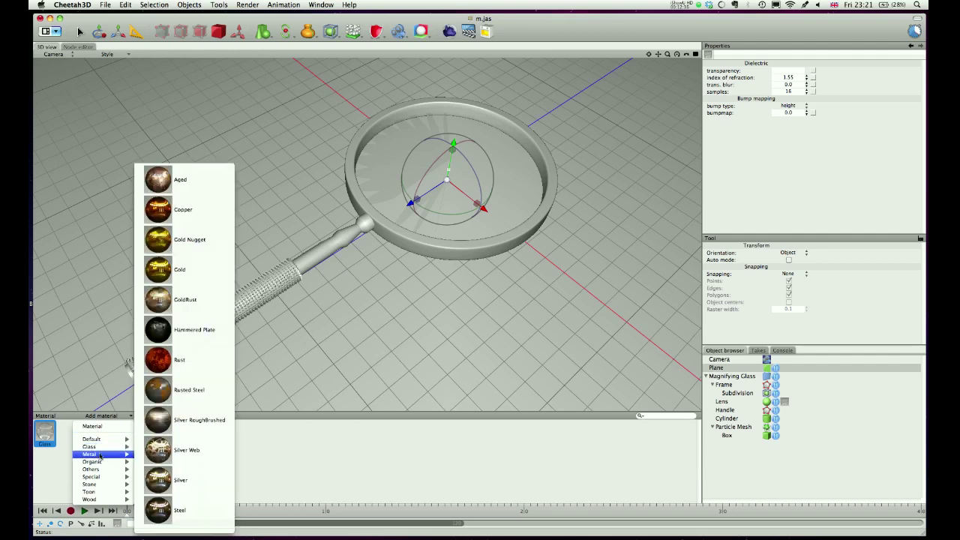
left_click(175, 480)
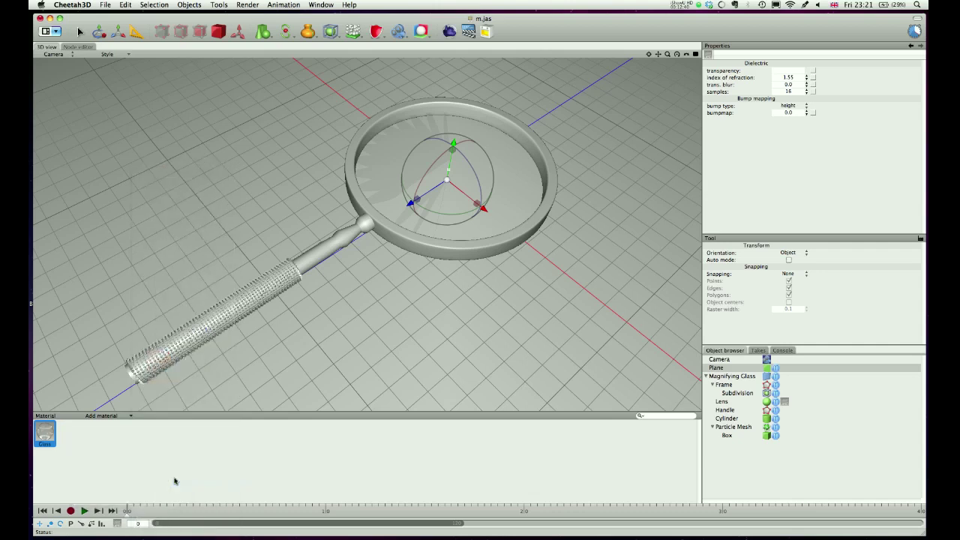
left_click_drag(84, 433, 391, 233)
left_click_drag(75, 430, 355, 237)
left_click_drag(68, 432, 734, 436)
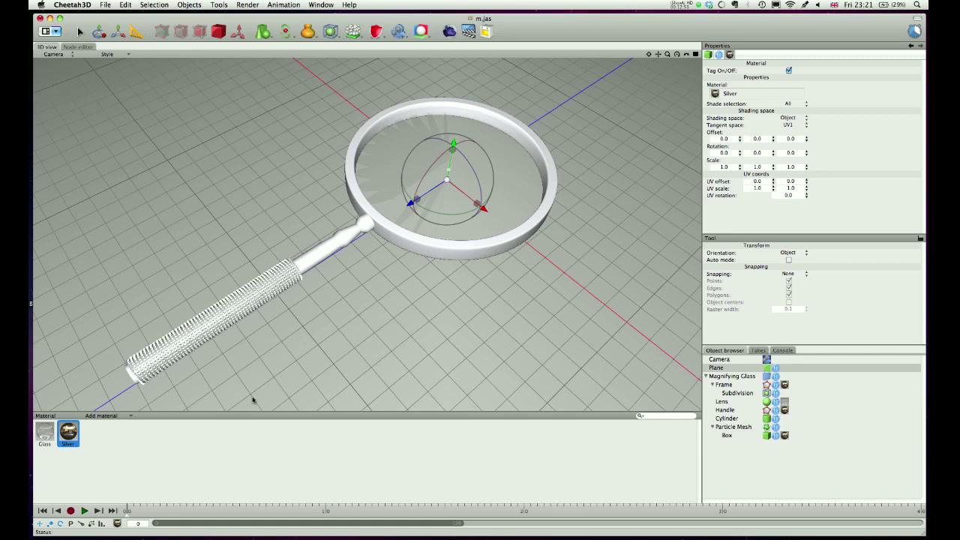
left_click_drag(68, 432, 727, 420)
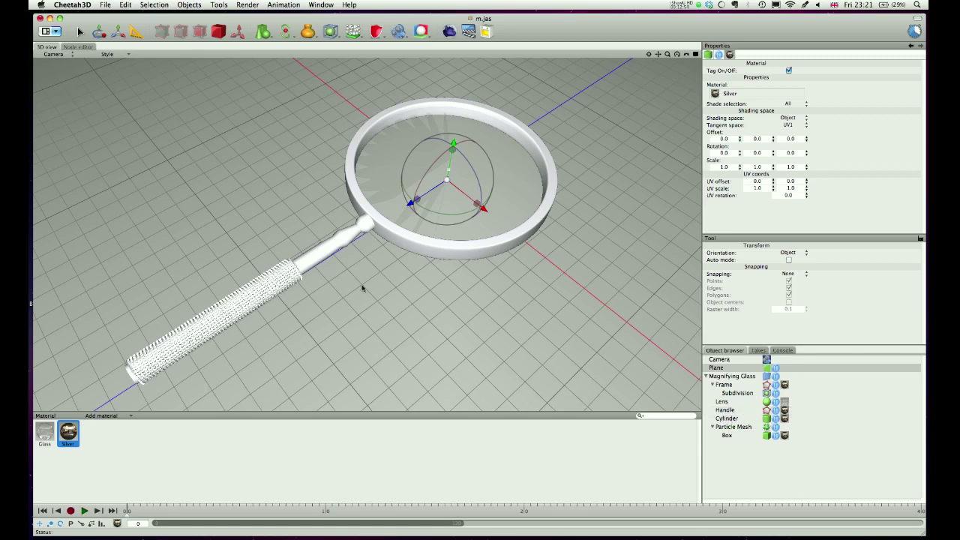
left_click(111, 415)
Add a new plain Material and load wood.jpg as its diffuse image texture
left_click(105, 425)
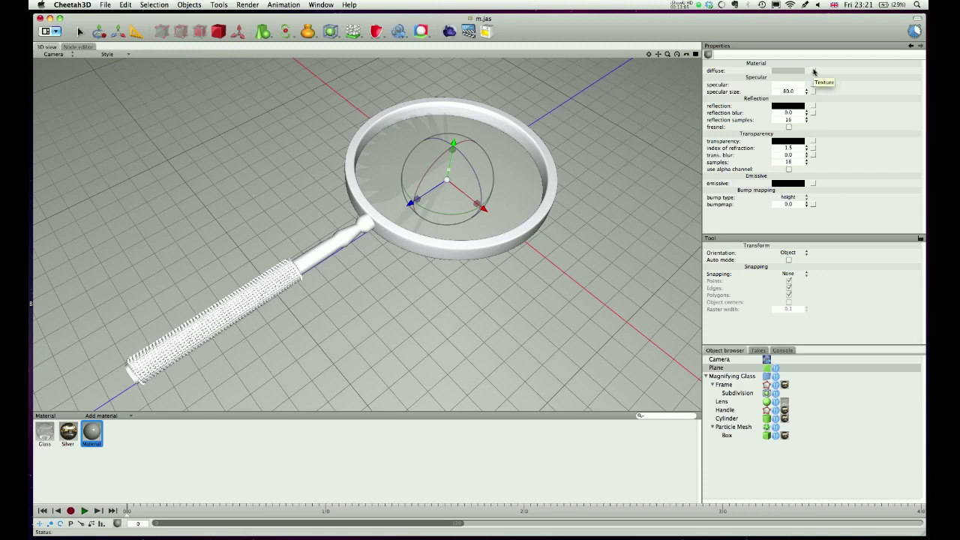
left_click(813, 71)
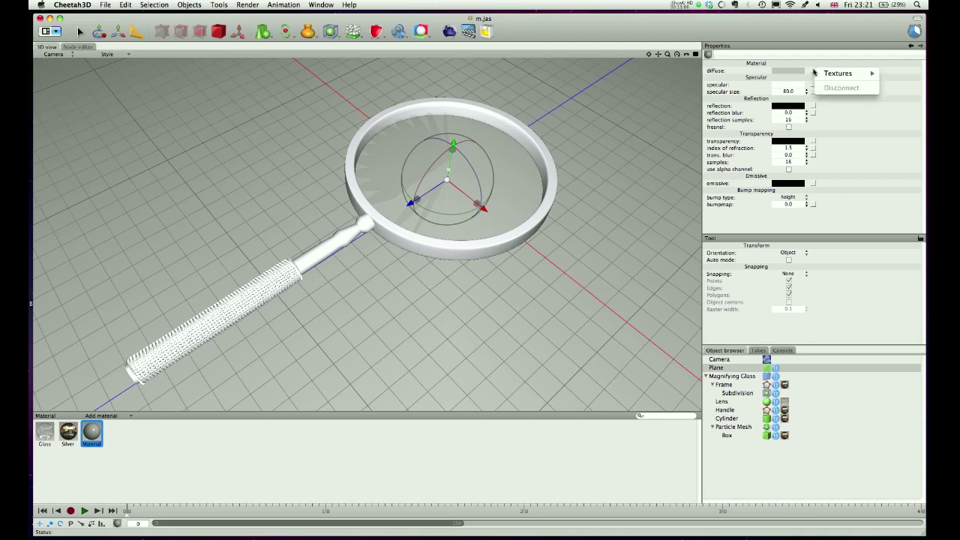
mouse_move(825, 74)
left_click(770, 73)
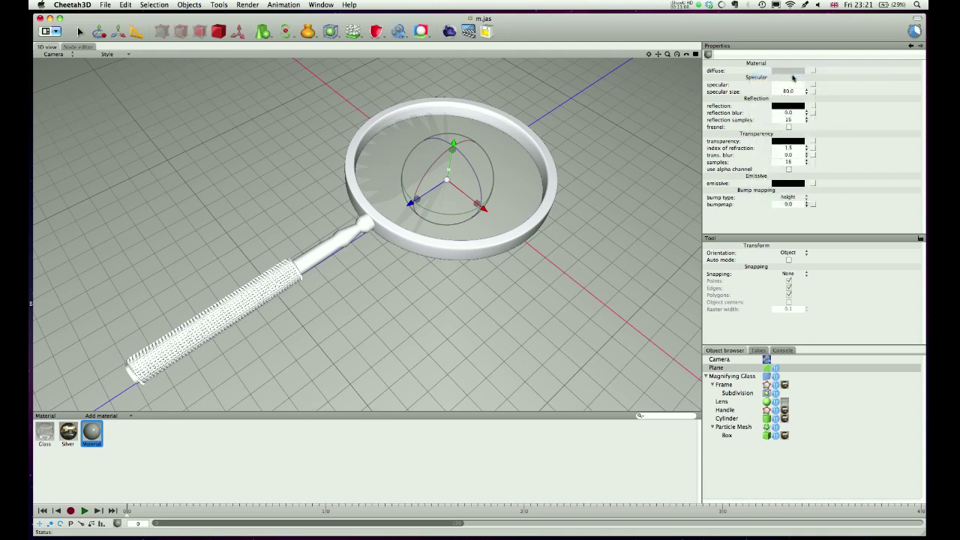
left_click(744, 79)
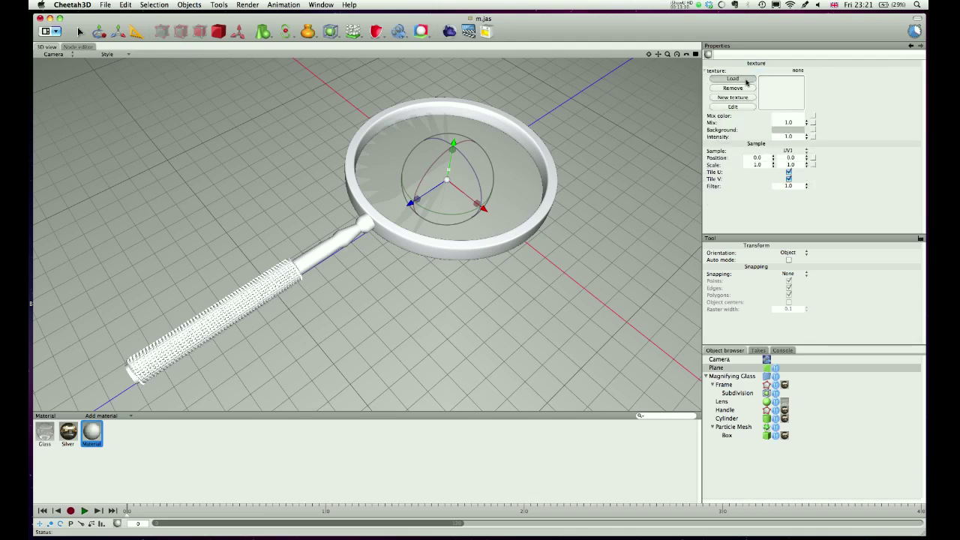
left_click(561, 85)
type("wo")
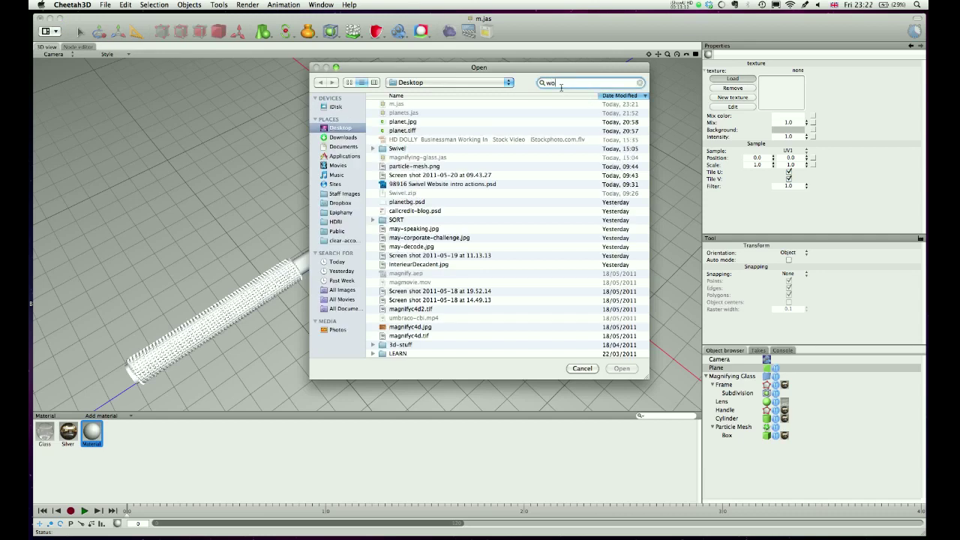
type("od.")
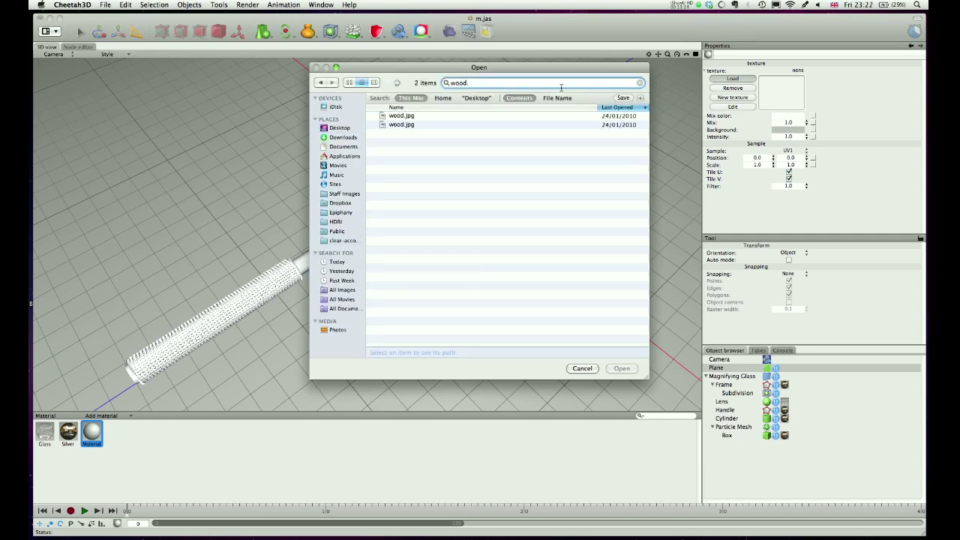
type("jpg")
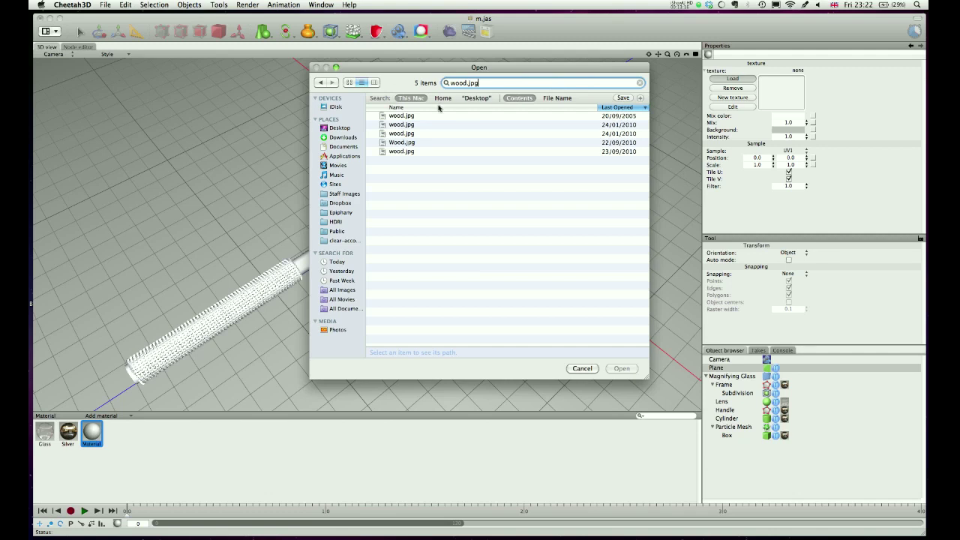
left_click(401, 151)
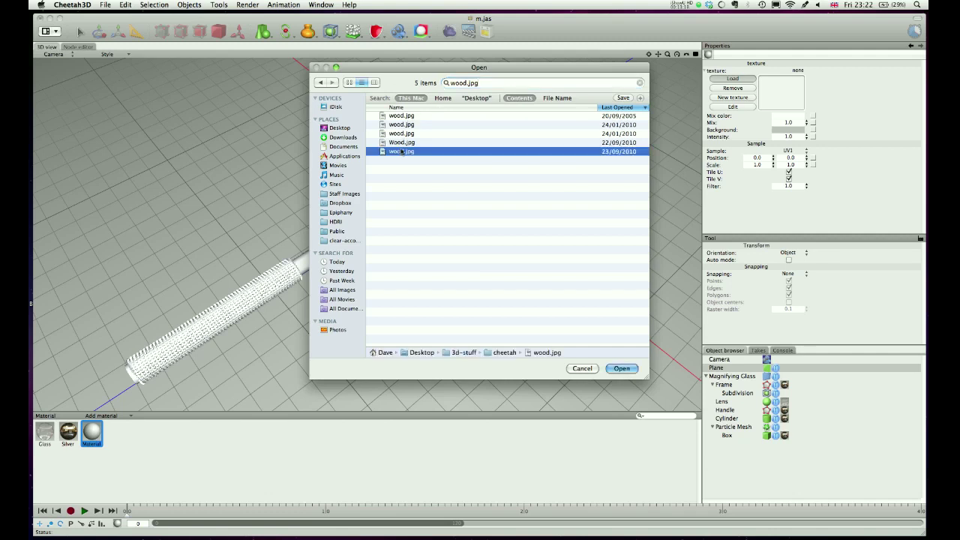
left_click(625, 369)
left_click(622, 368)
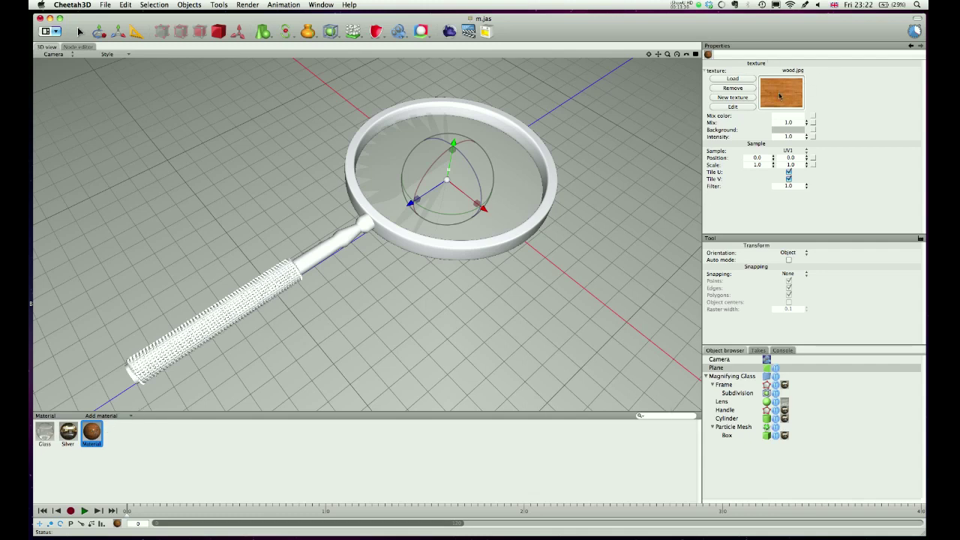
Apply the wood Material to the floor Plane and bring up its node graph
left_click_drag(91, 434, 726, 369)
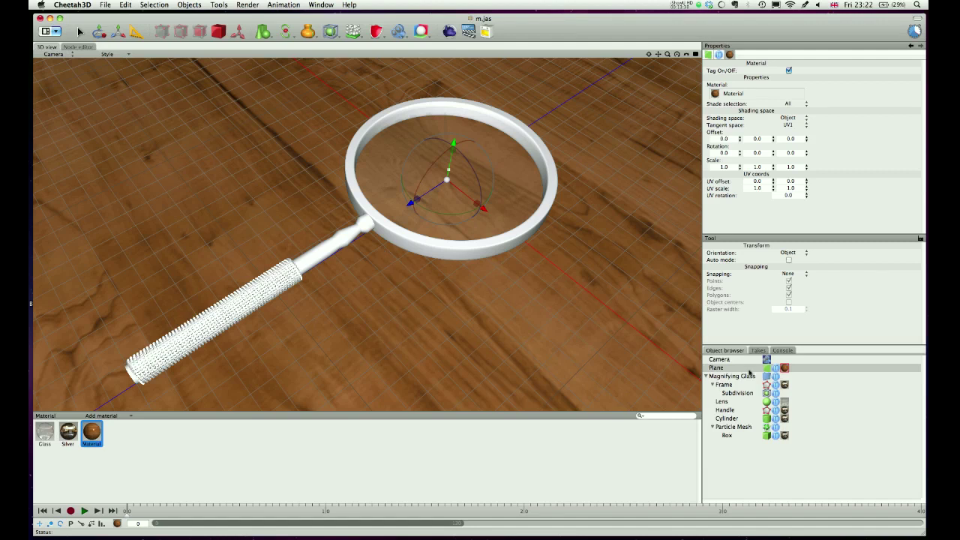
left_click(94, 431)
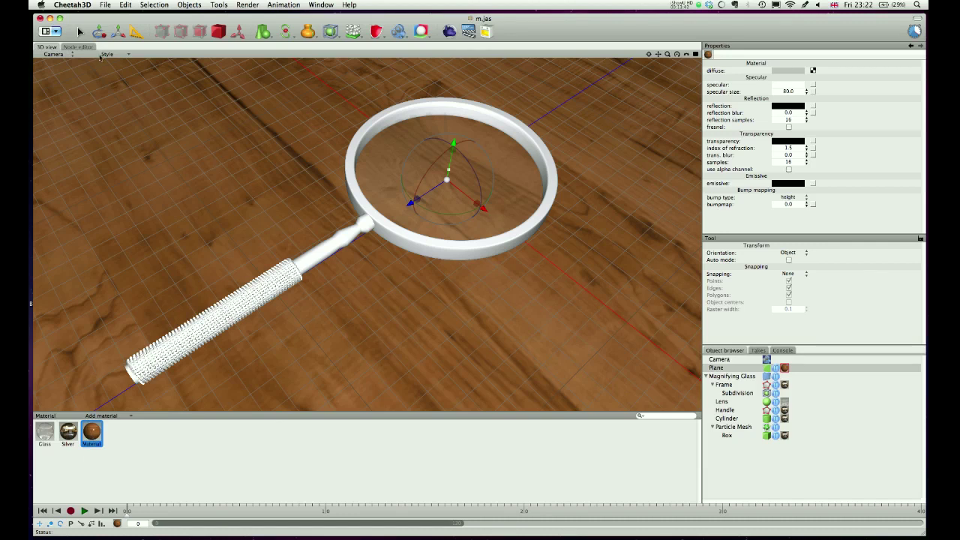
left_click(84, 47)
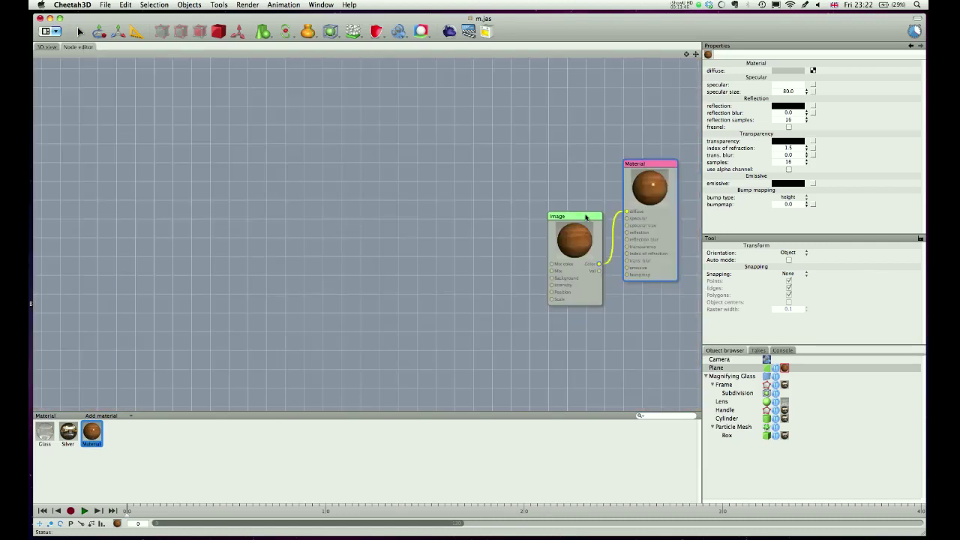
Connect the wood Image node's Color output to the Material's bumpmap input
left_click_drag(586, 217, 507, 178)
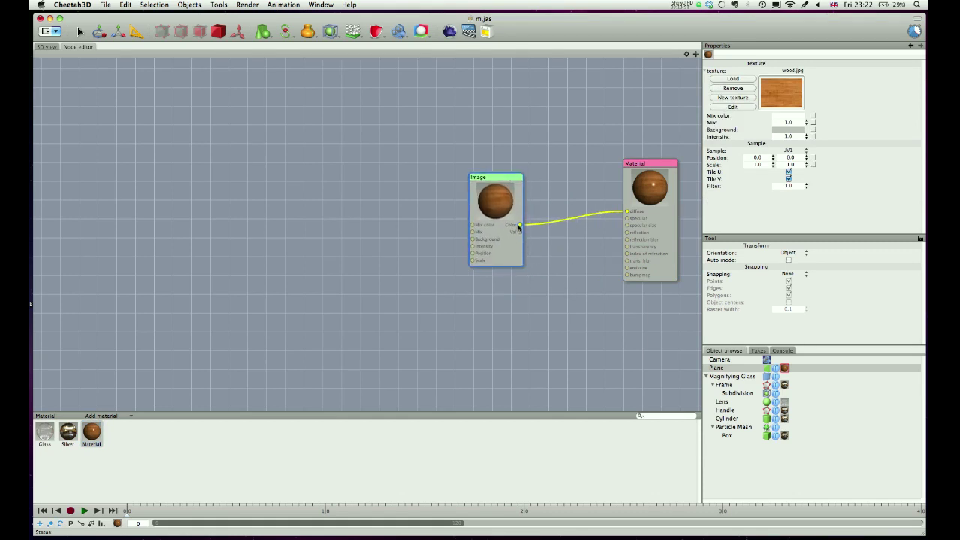
left_click_drag(519, 226, 625, 275)
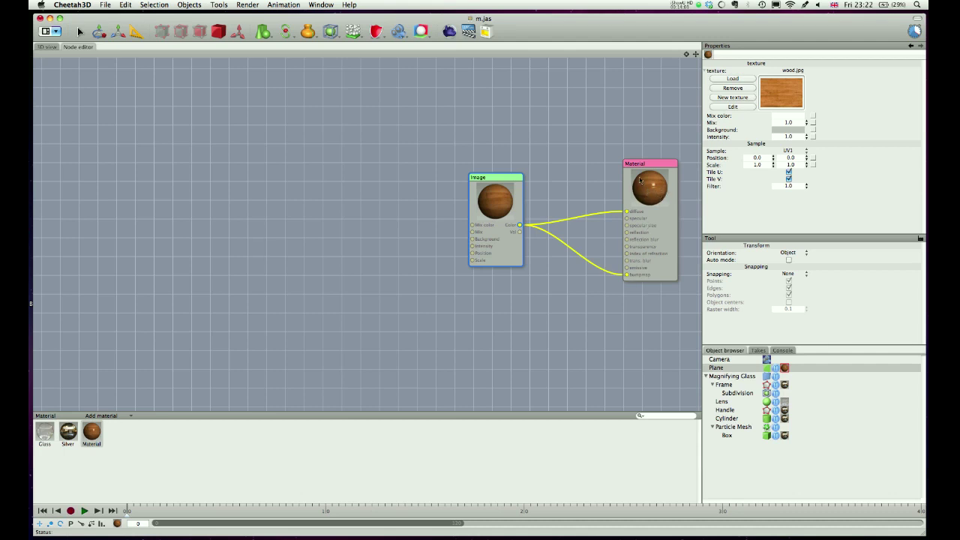
left_click(40, 47)
Set the wood Material's specular colour to black
left_click(91, 441)
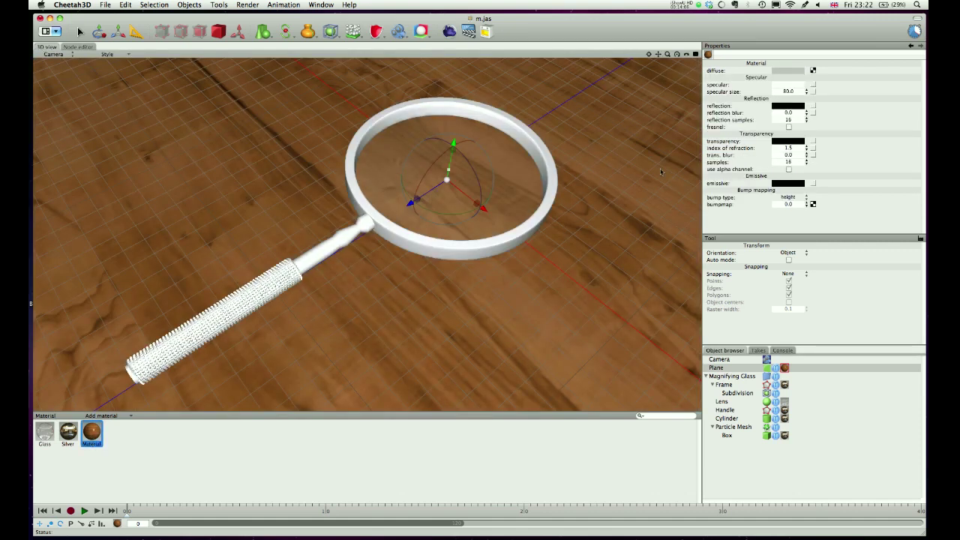
left_click(791, 85)
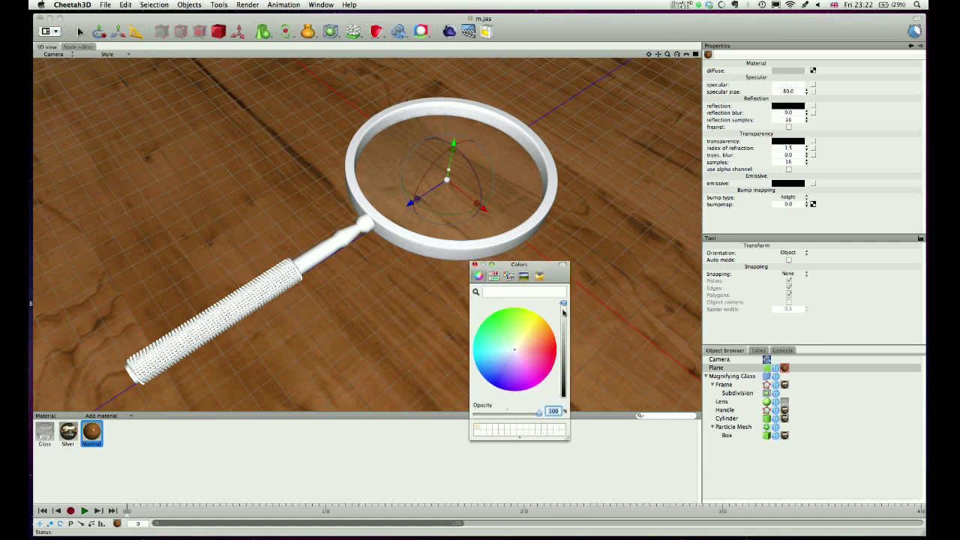
left_click_drag(563, 303, 594, 494)
left_click(474, 264)
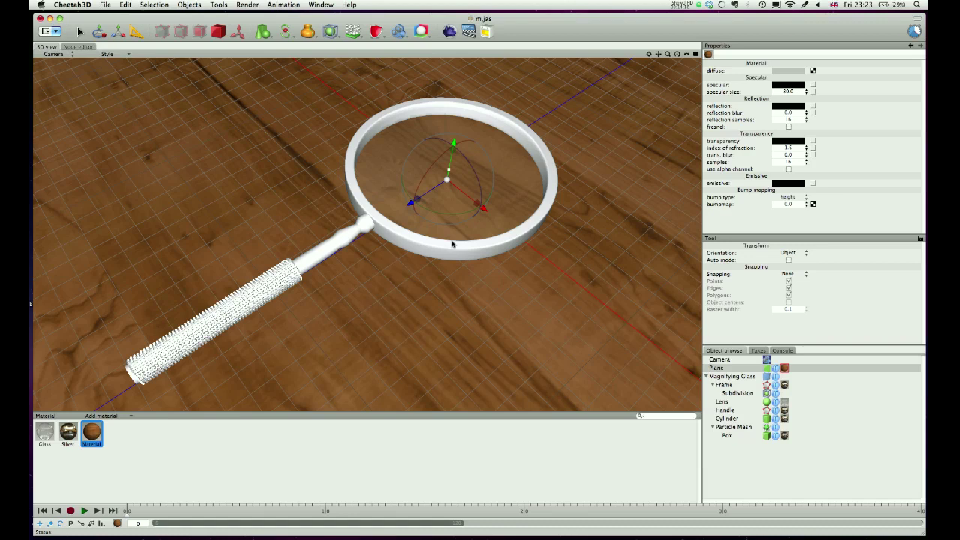
left_click(720, 361)
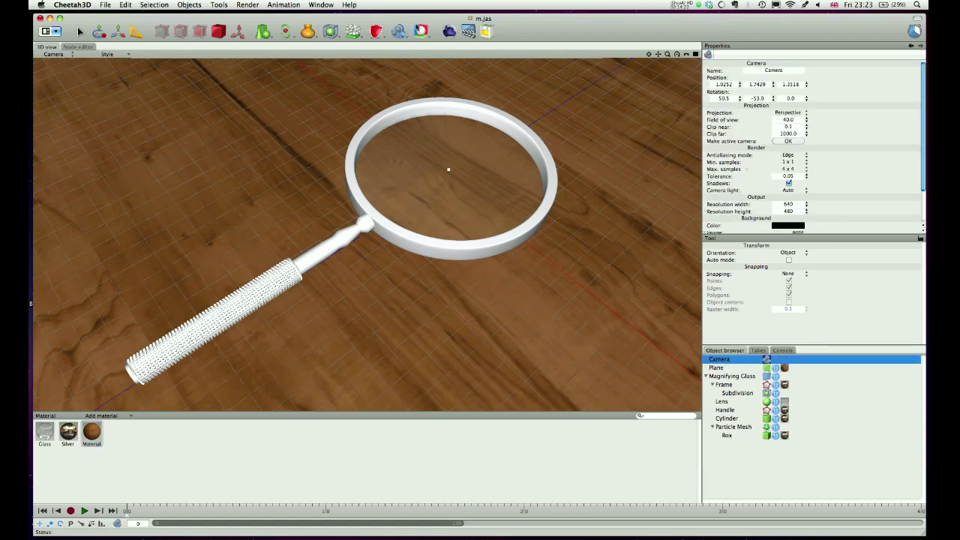
Add a Radiosity tag to the Camera (ambient occlusion, intensity 1.0, 400 samples)
left_click(422, 30)
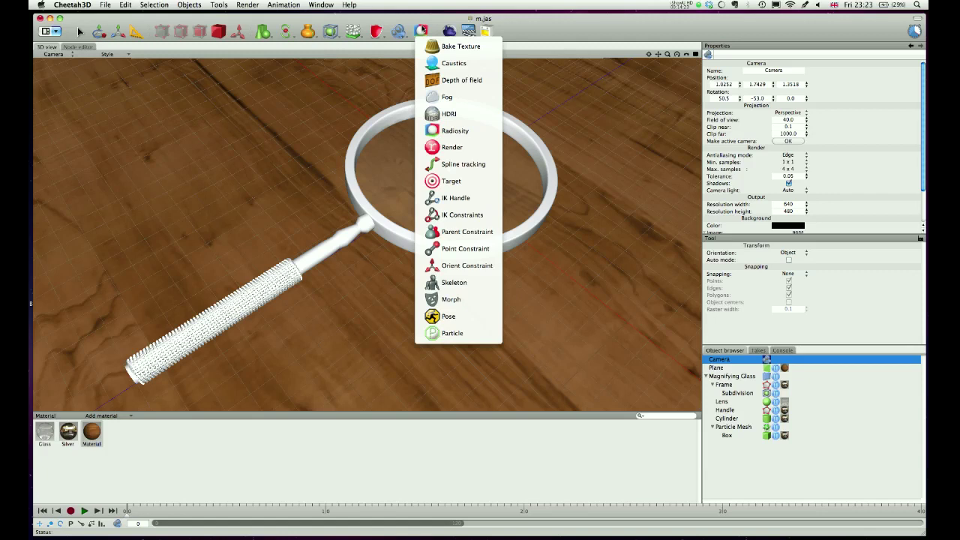
left_click(438, 131)
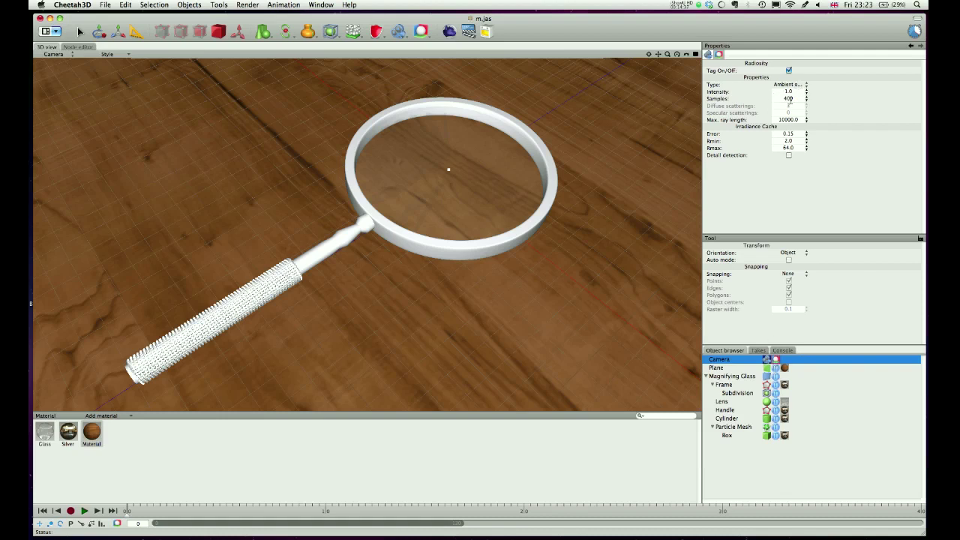
left_click(726, 361)
Add an HDRI tag to the Camera and load entrance_hall_pano_small.hdr
left_click(426, 30)
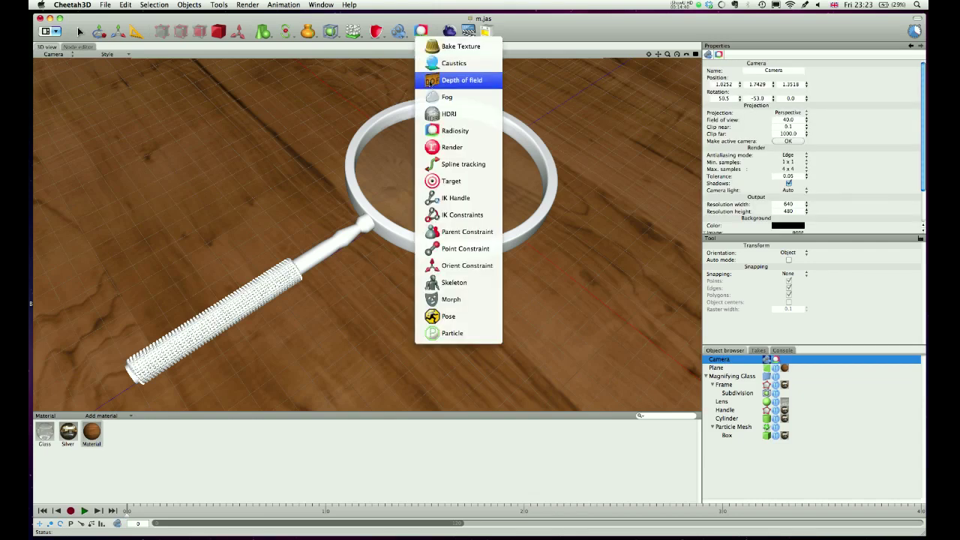
left_click(434, 116)
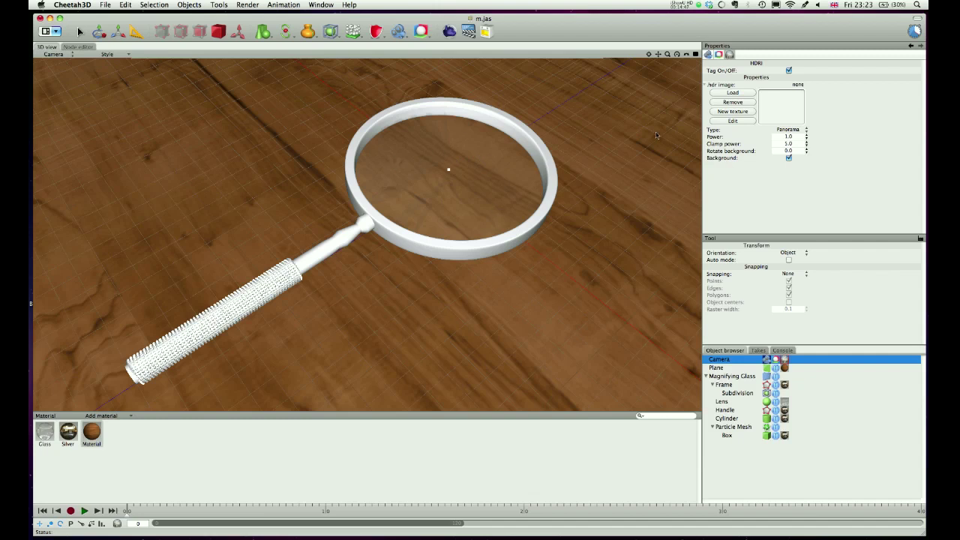
left_click(732, 93)
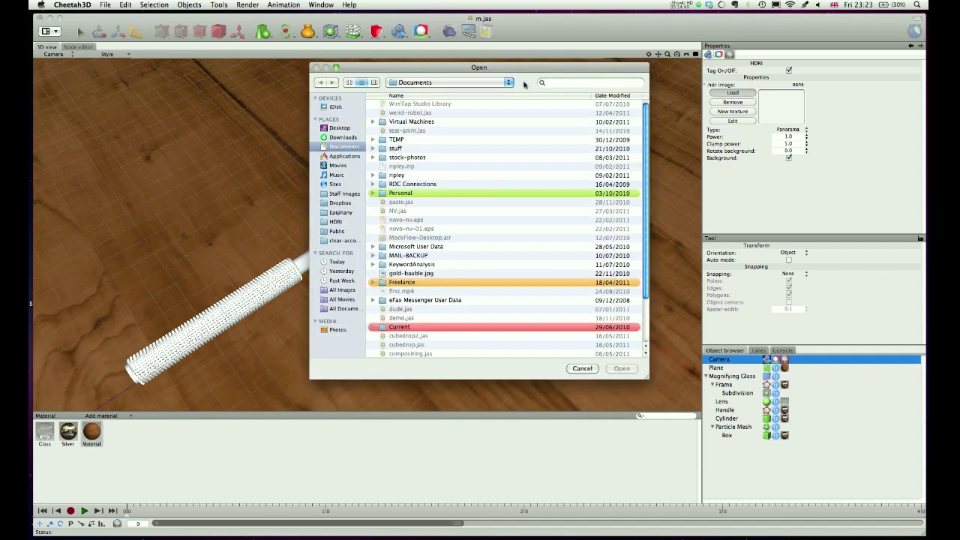
left_click(602, 83)
type("p")
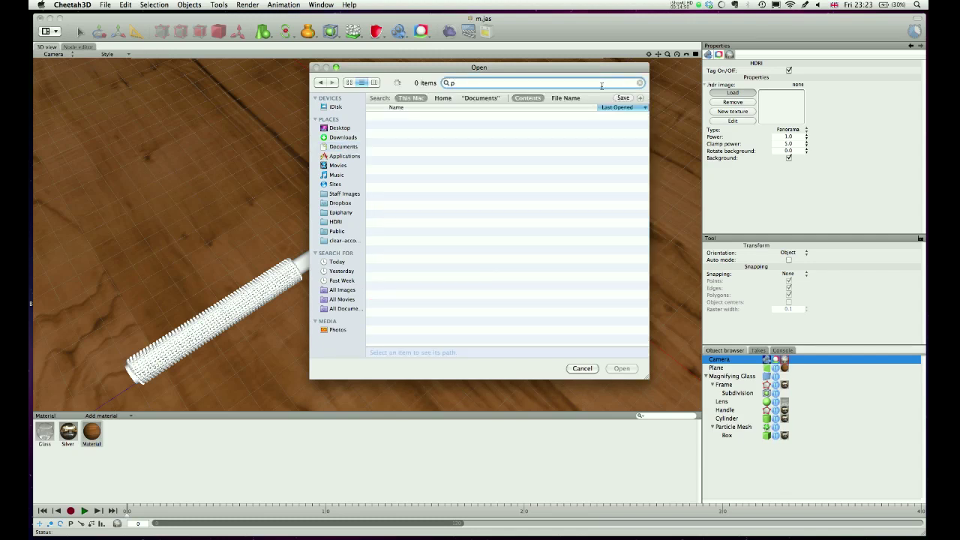
type("ano")
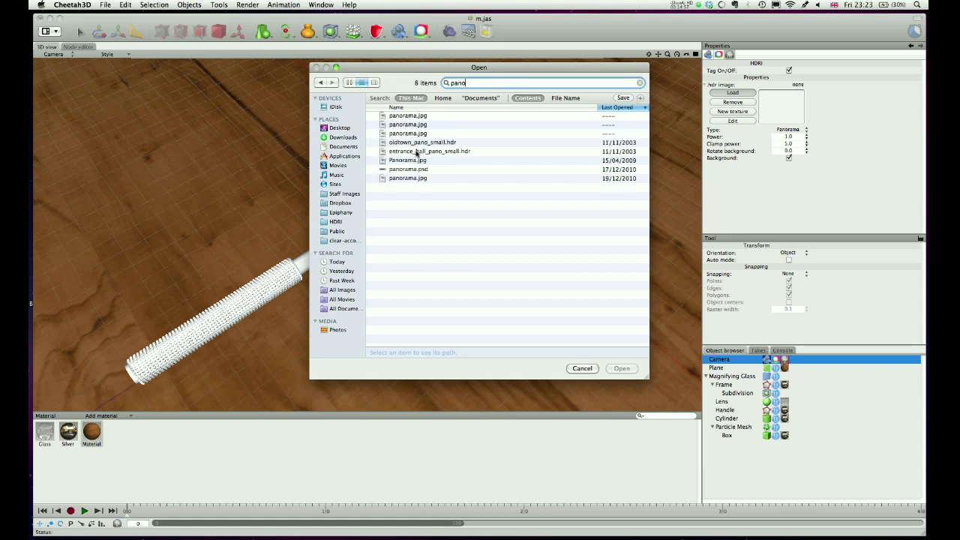
left_click(429, 151)
left_click(622, 368)
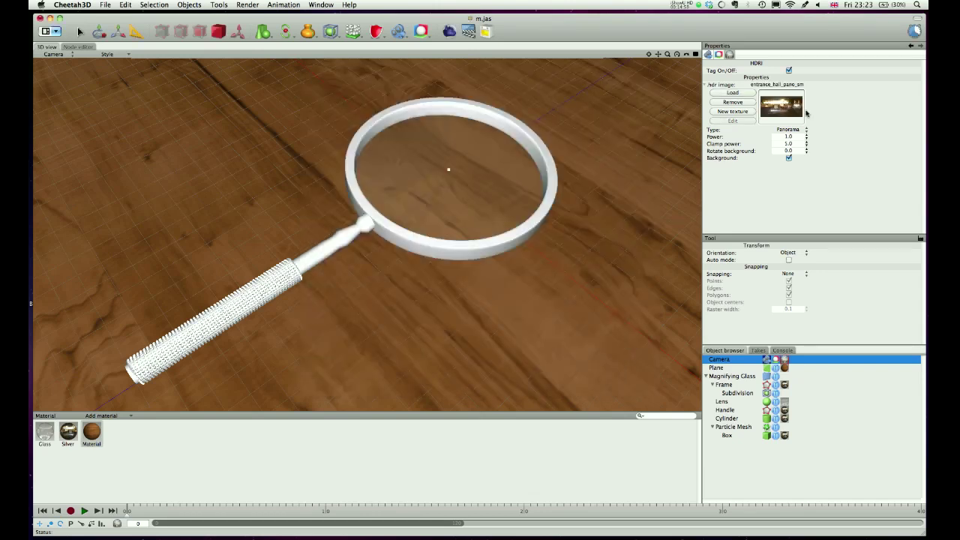
Show the HDRI as the background, rotated 90 degrees
left_click(788, 157)
left_click(789, 151)
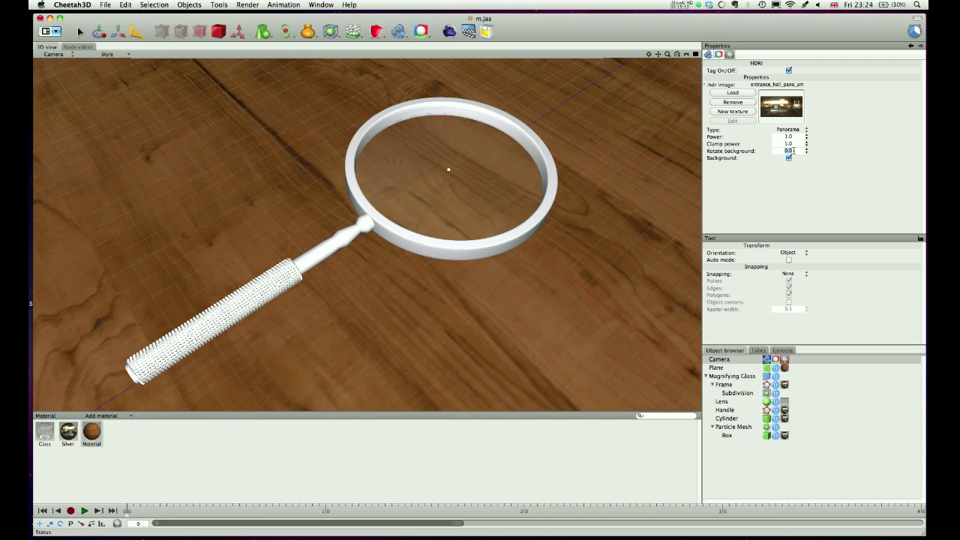
key("Return")
left_click(727, 362)
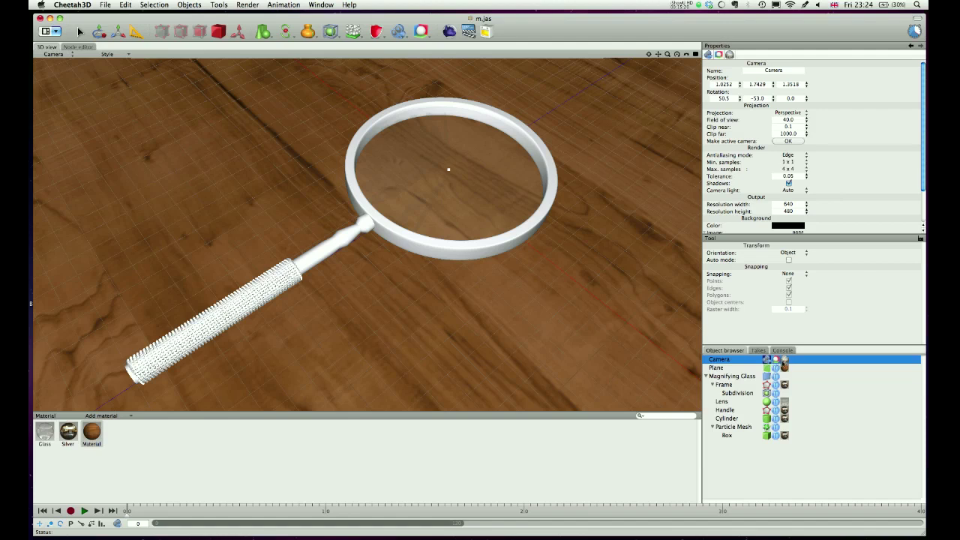
left_click(731, 368)
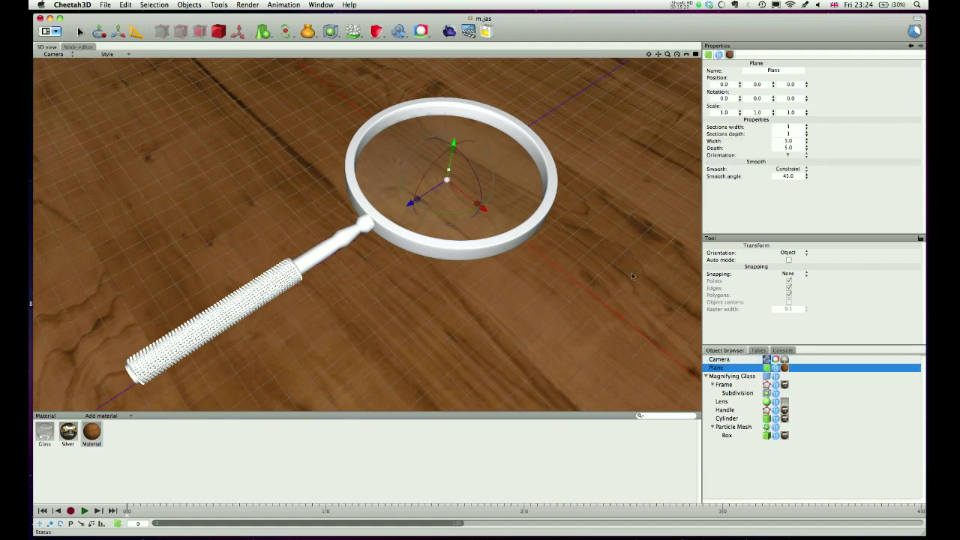
scroll(602, 273, "up", 5)
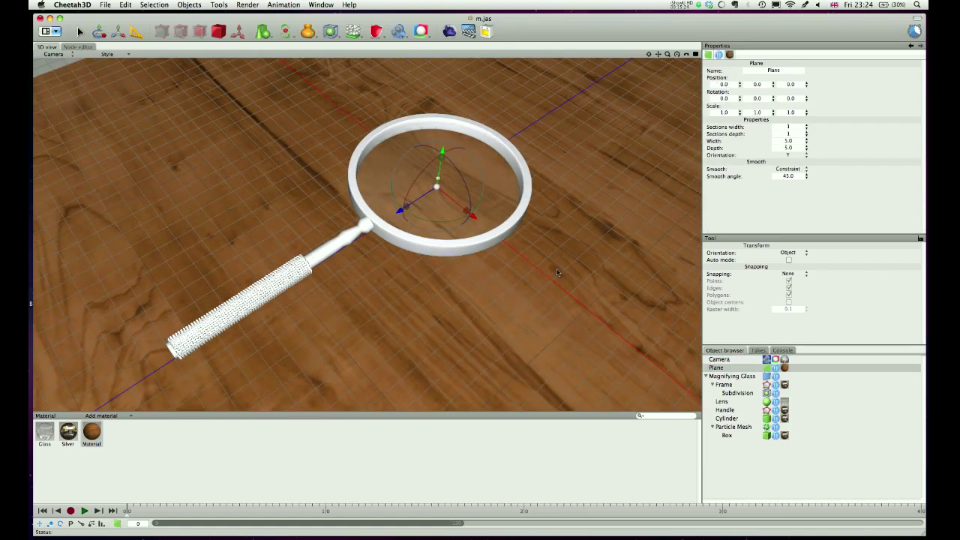
scroll(579, 274, "down", 3)
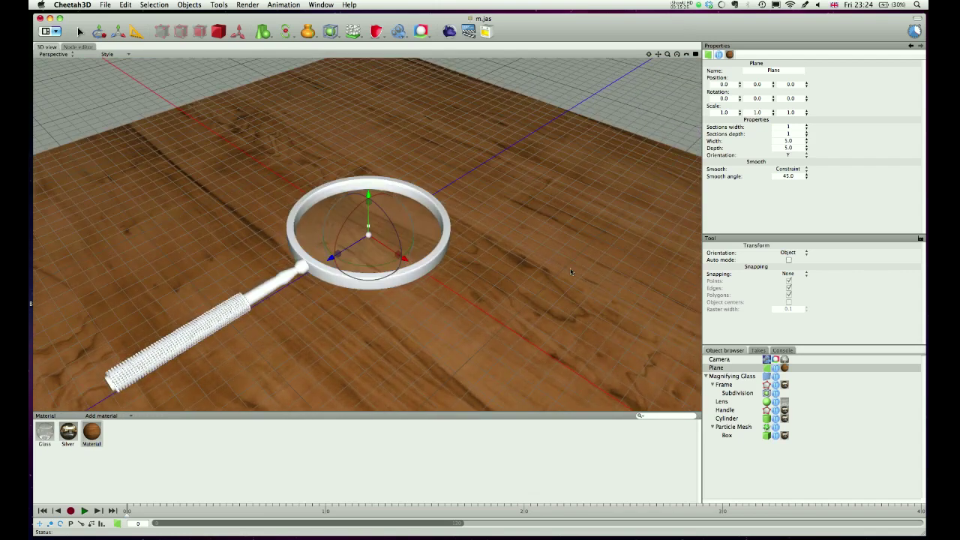
scroll(529, 255, "down", 3)
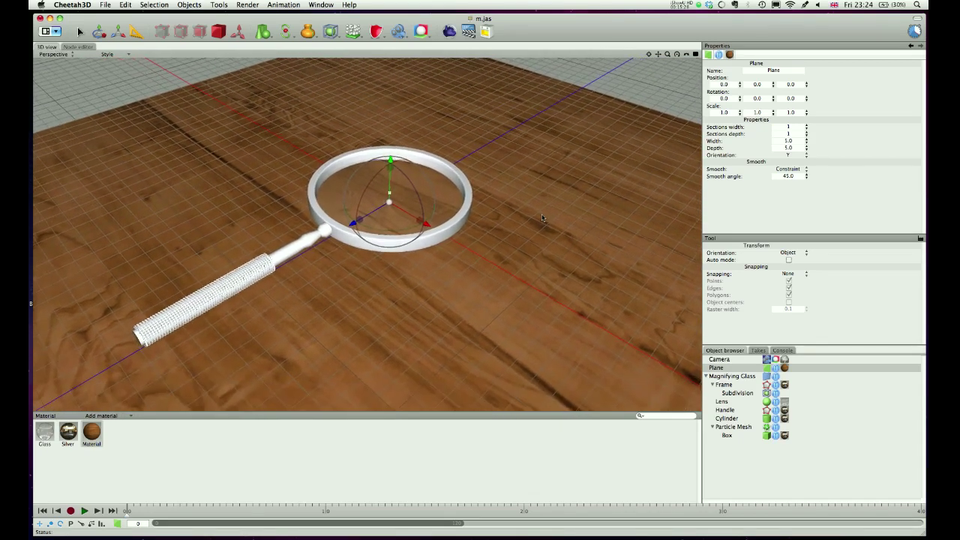
scroll(551, 202, "up", 10)
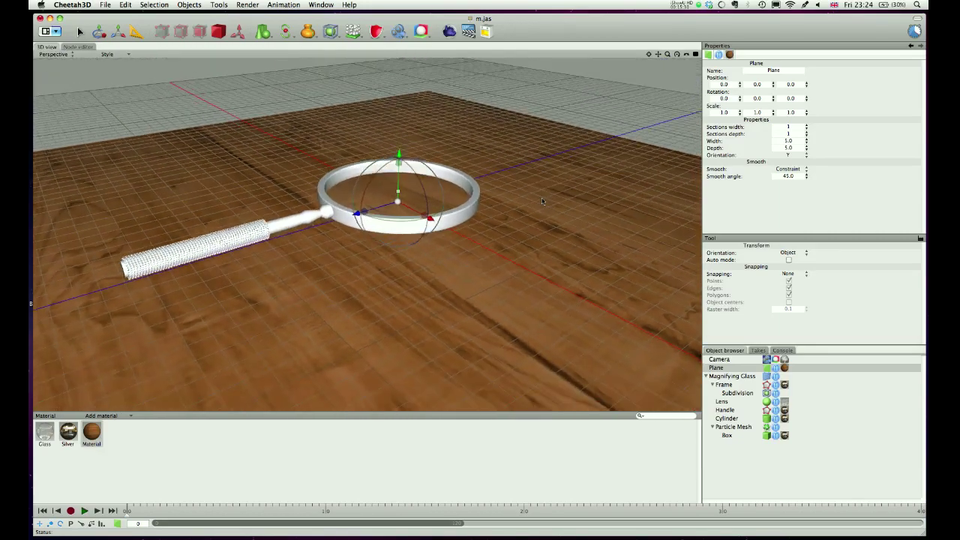
scroll(561, 181, "down", 5)
scroll(524, 195, "up", 6)
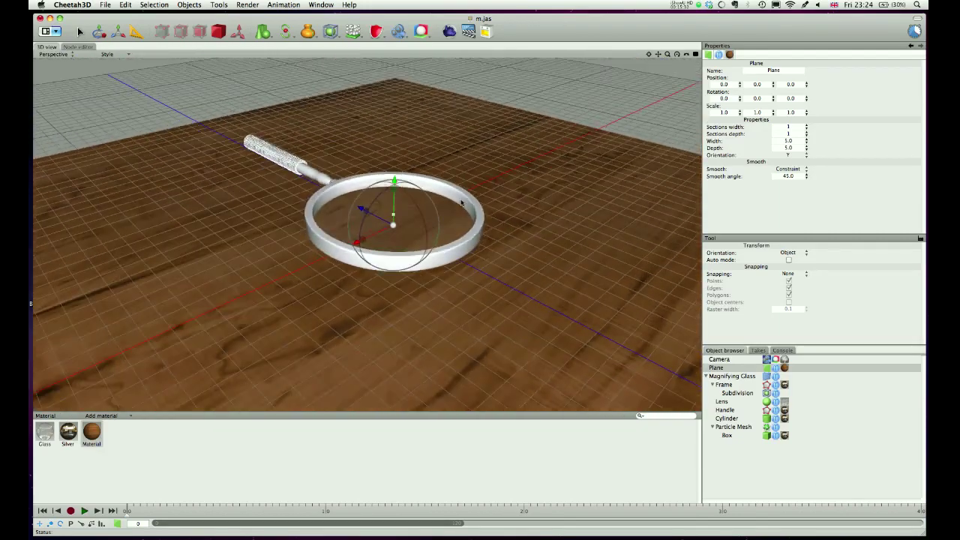
scroll(518, 200, "down", 6)
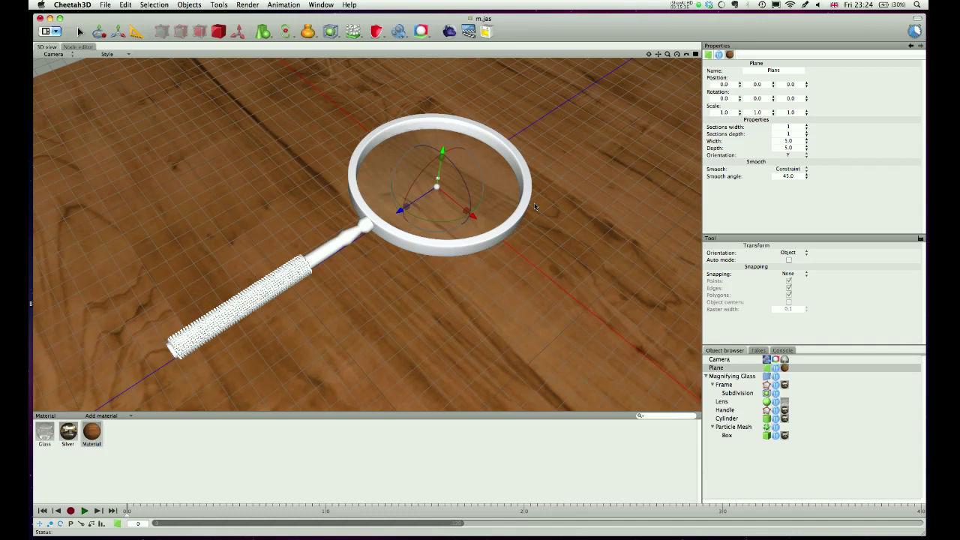
scroll(535, 206, "up", 5)
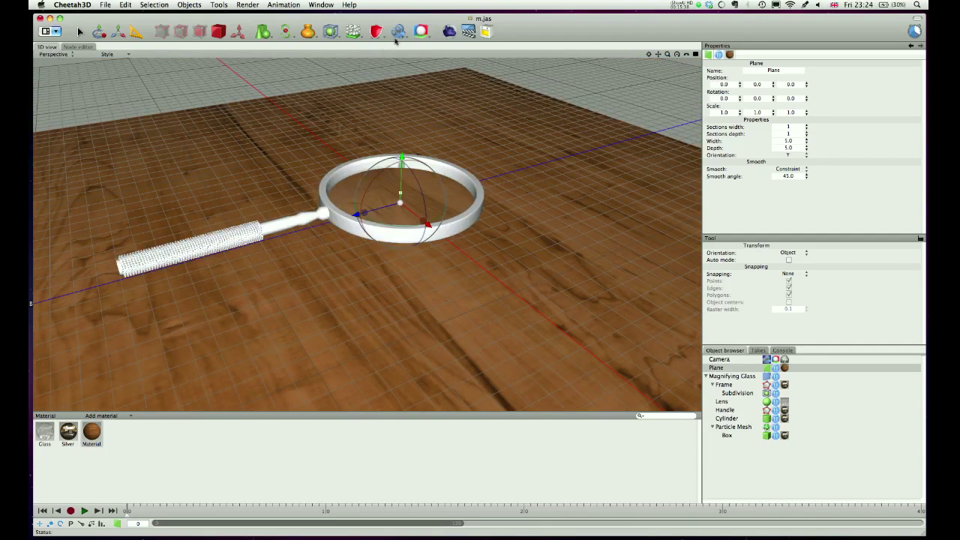
Add a light and set its type to Area
left_click(417, 35)
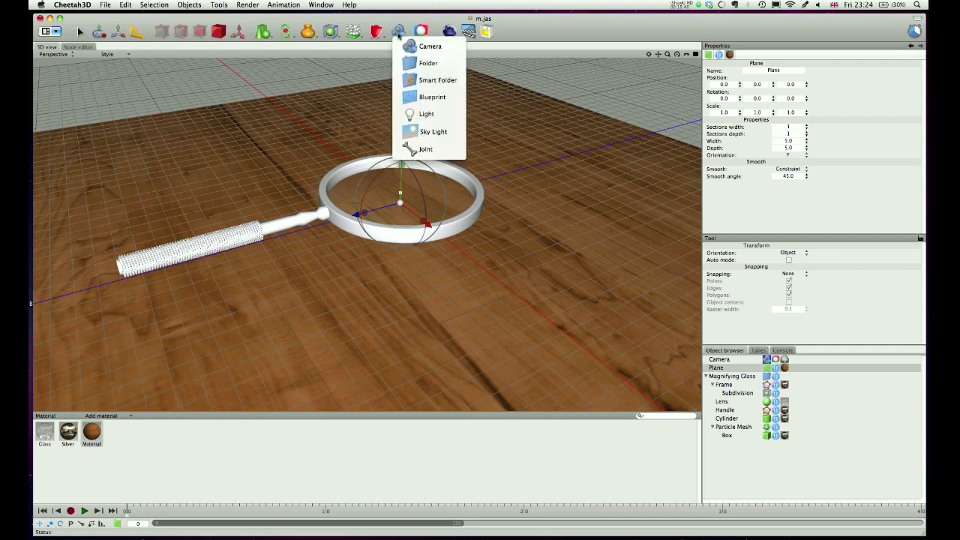
left_click(429, 113)
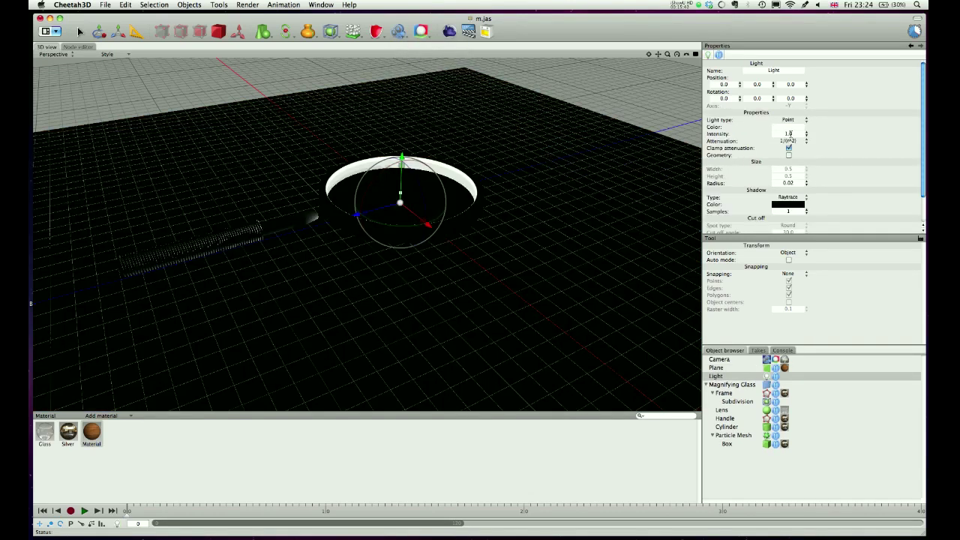
left_click(791, 121)
left_click(791, 107)
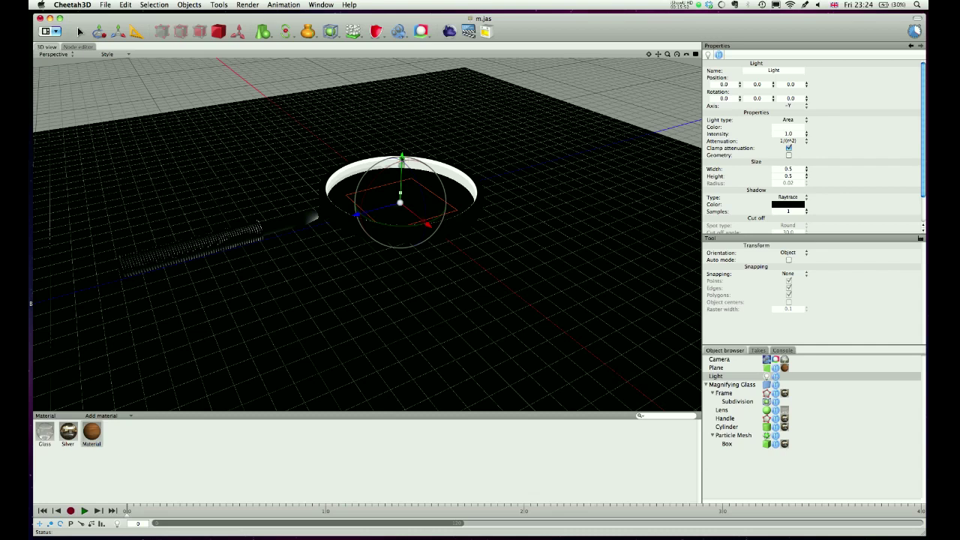
Move the light above and right of the glass, tilt it toward it, and hide it in the editor
left_click_drag(402, 159, 386, 55)
key("super+1")
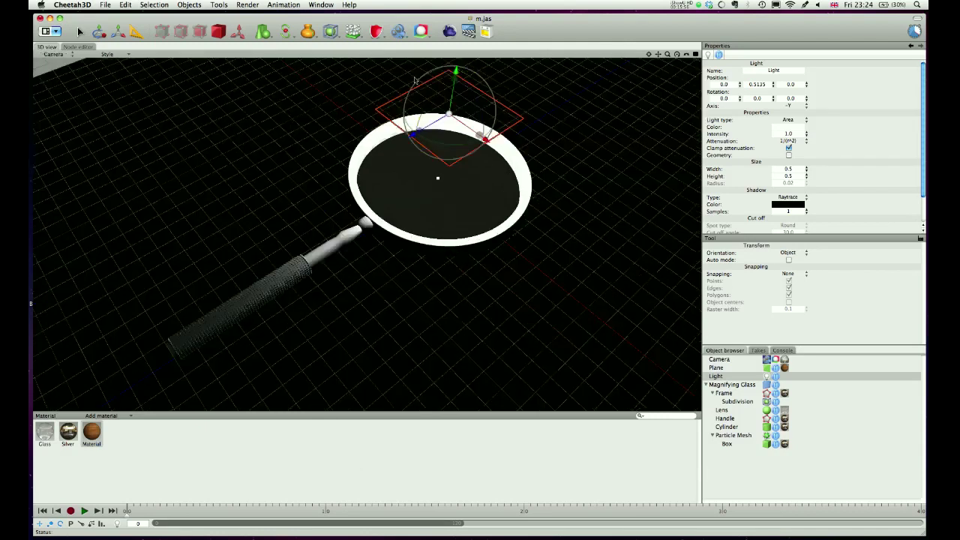
left_click_drag(487, 141, 585, 208)
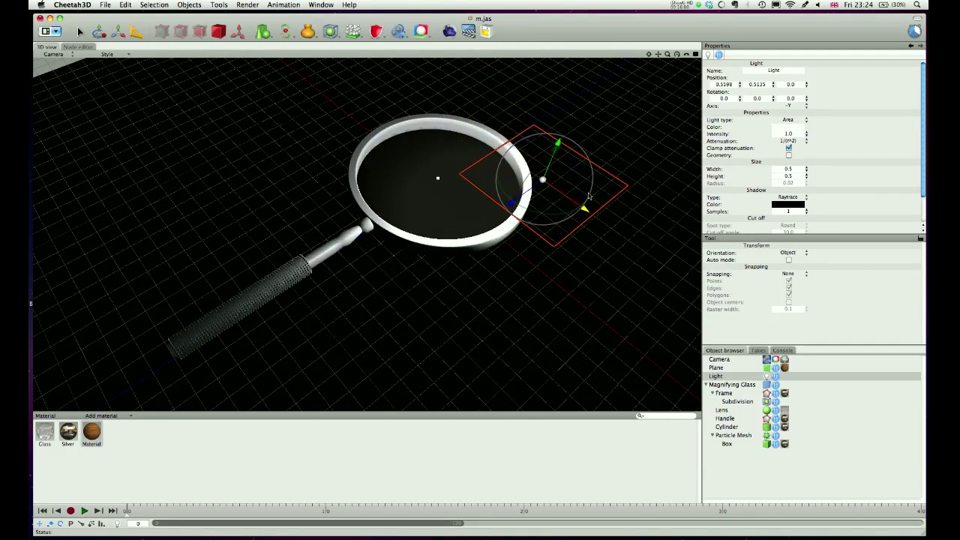
left_click_drag(557, 143, 632, 148)
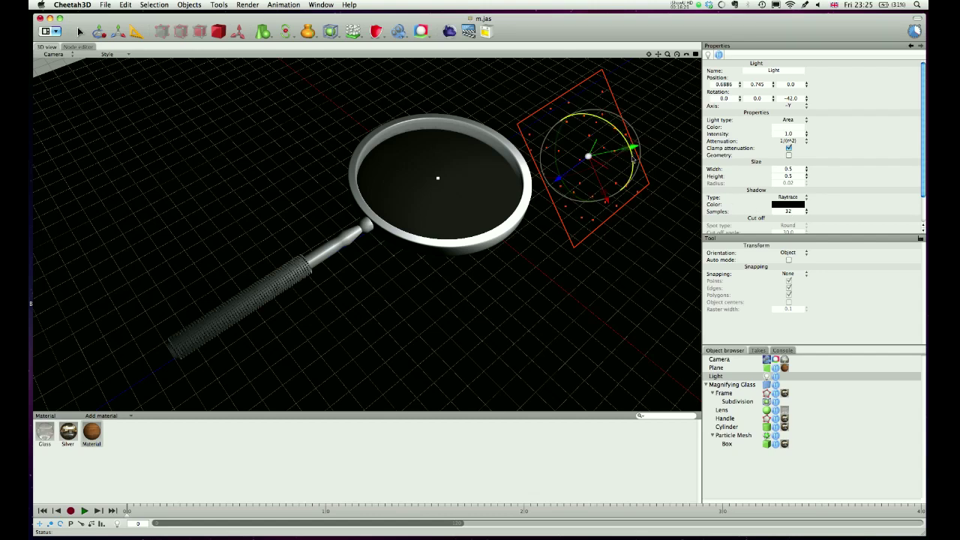
left_click_drag(633, 160, 631, 157)
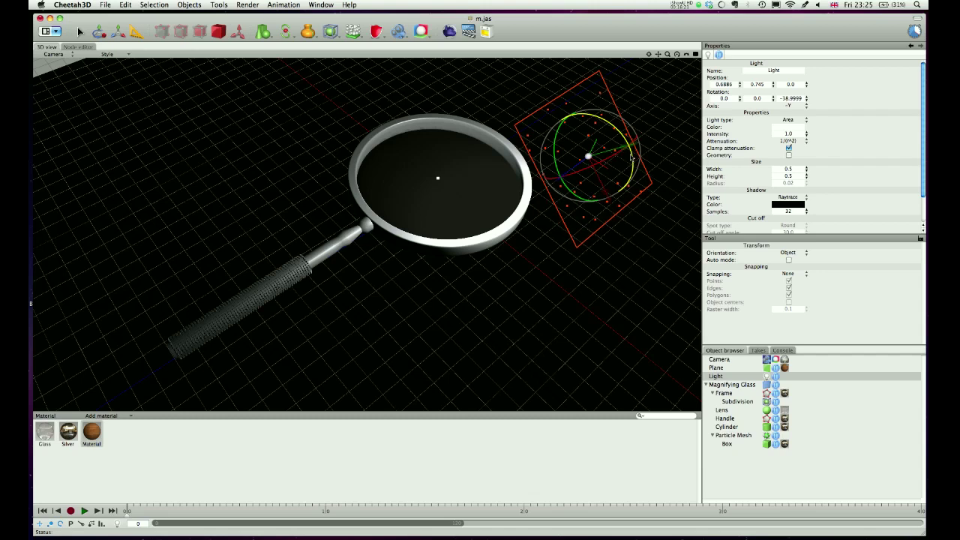
left_click(775, 376)
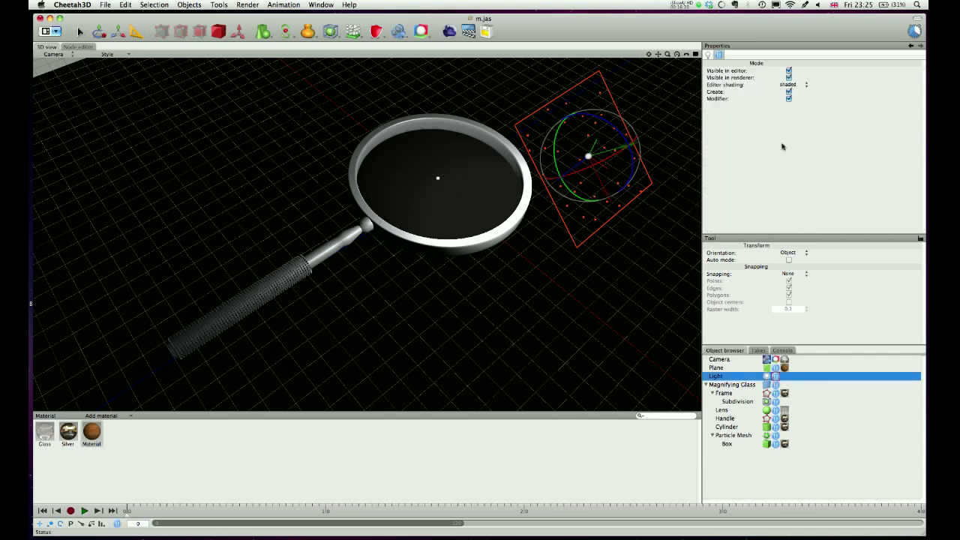
left_click(787, 70)
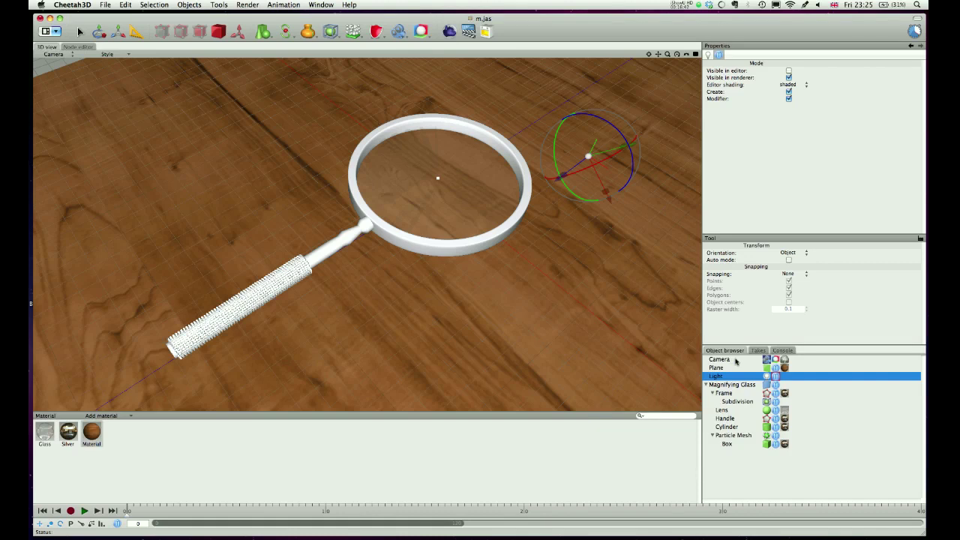
Attach a Render tag to the Lens object, then select the floor Plane
left_click(737, 410)
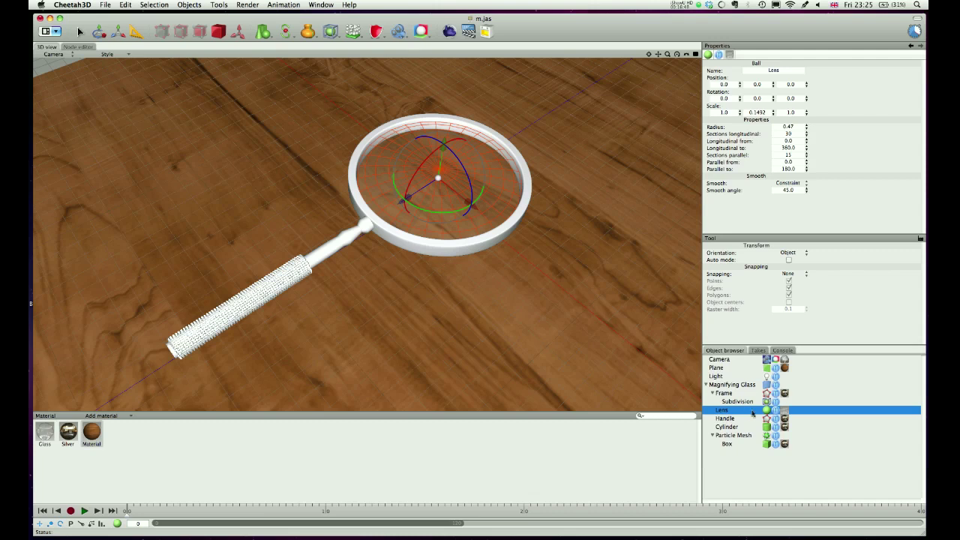
left_click(421, 31)
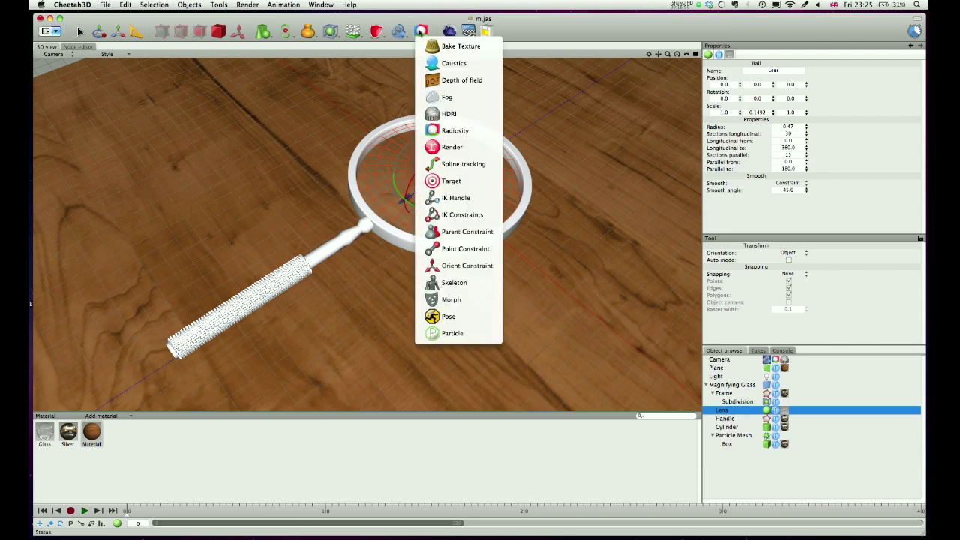
left_click(447, 147)
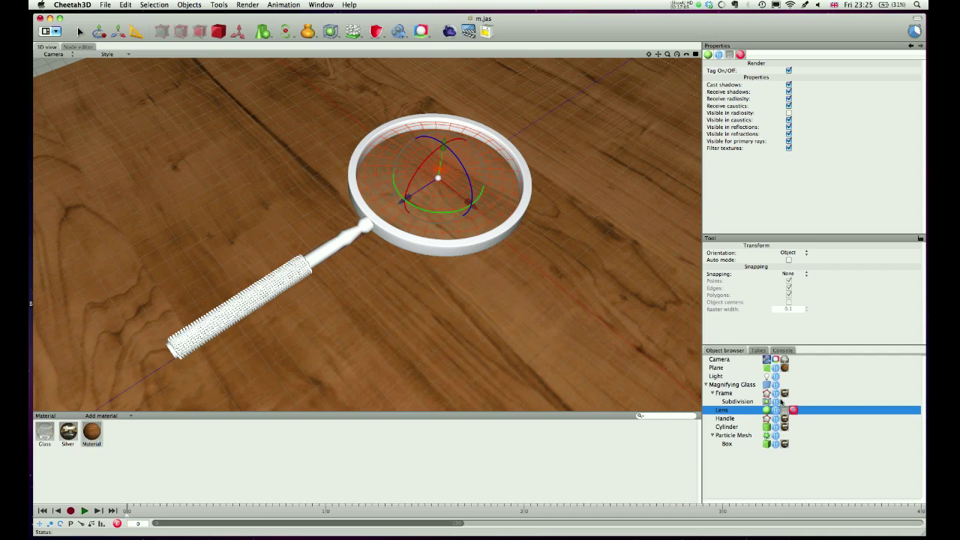
left_click(732, 370)
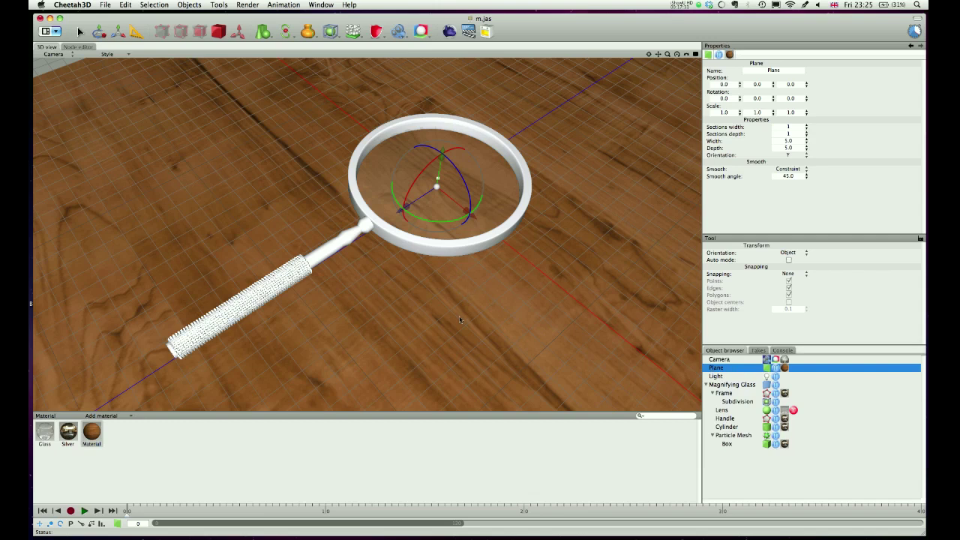
Add a Render tag to the Plane with Filter textures unchecked, then select the Camera
left_click(447, 33)
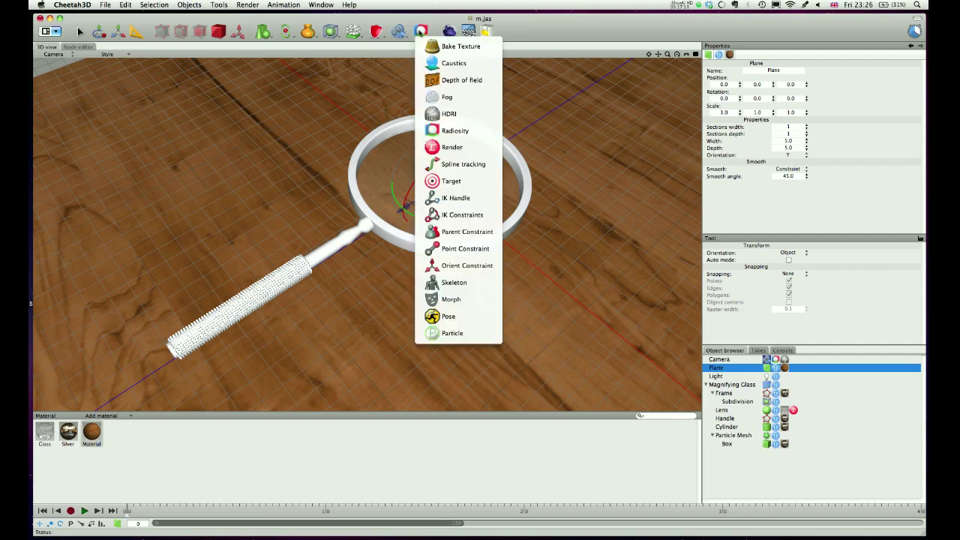
left_click(453, 147)
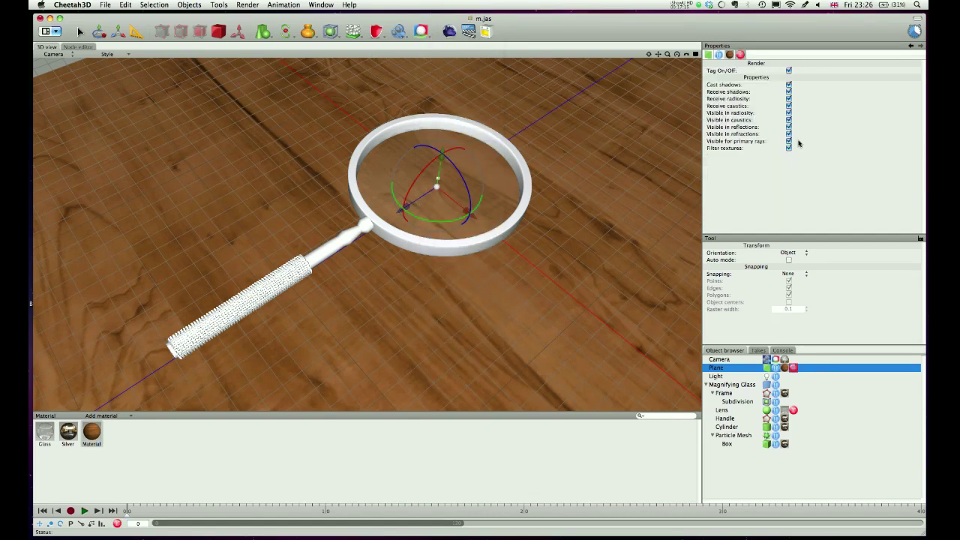
left_click(788, 147)
left_click(768, 361)
Set the Camera's render resolution to 1280 × 960 and recentre the view on the magnifier
scroll(789, 169, "down", 3)
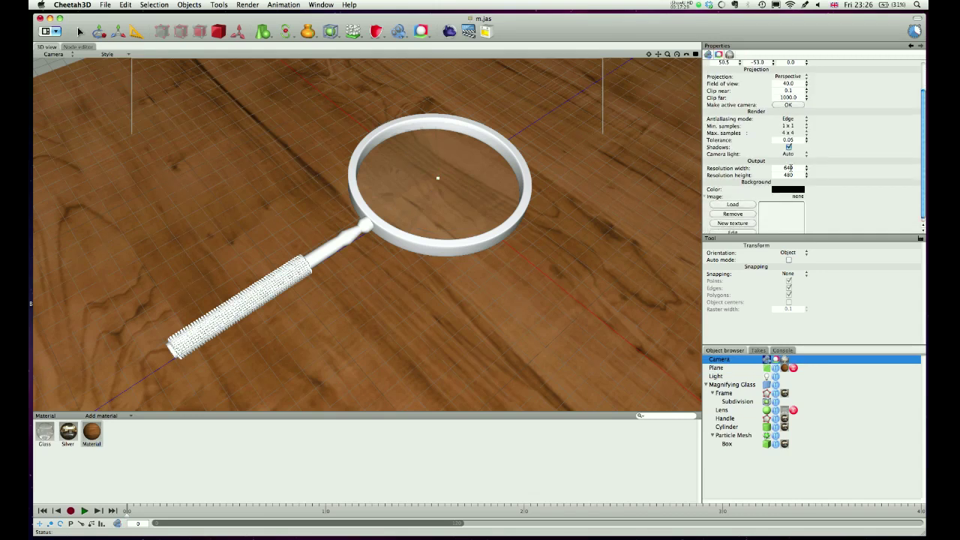
left_click(790, 168)
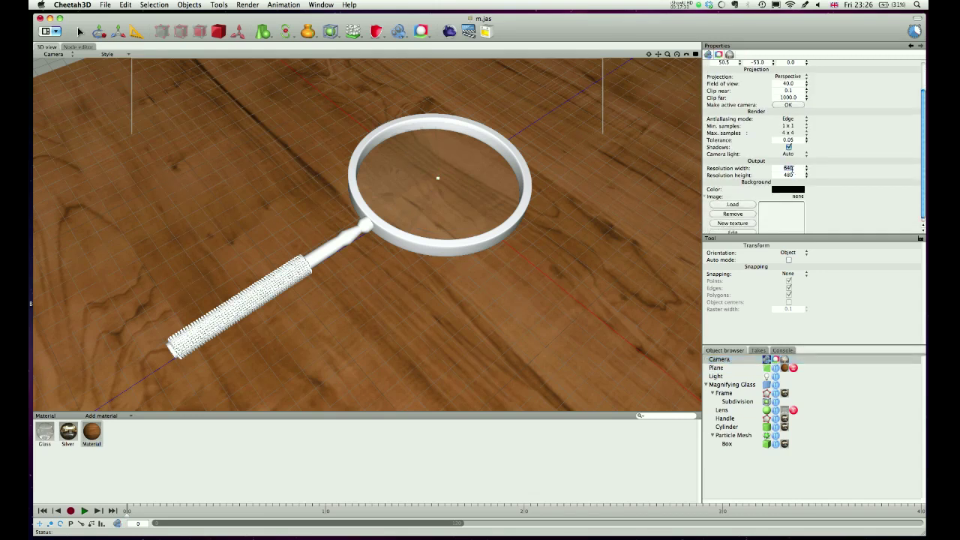
type("1280")
key("Tab")
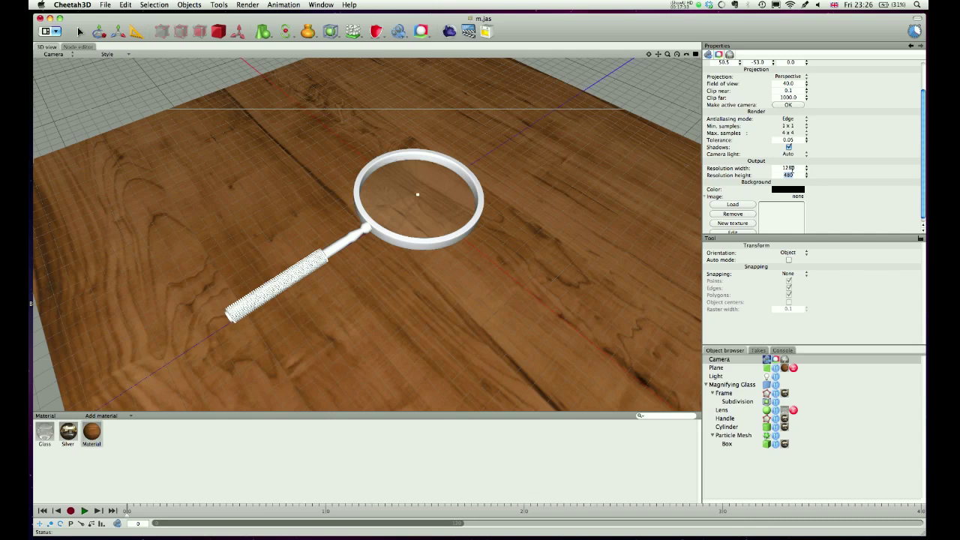
type("960")
key("Return")
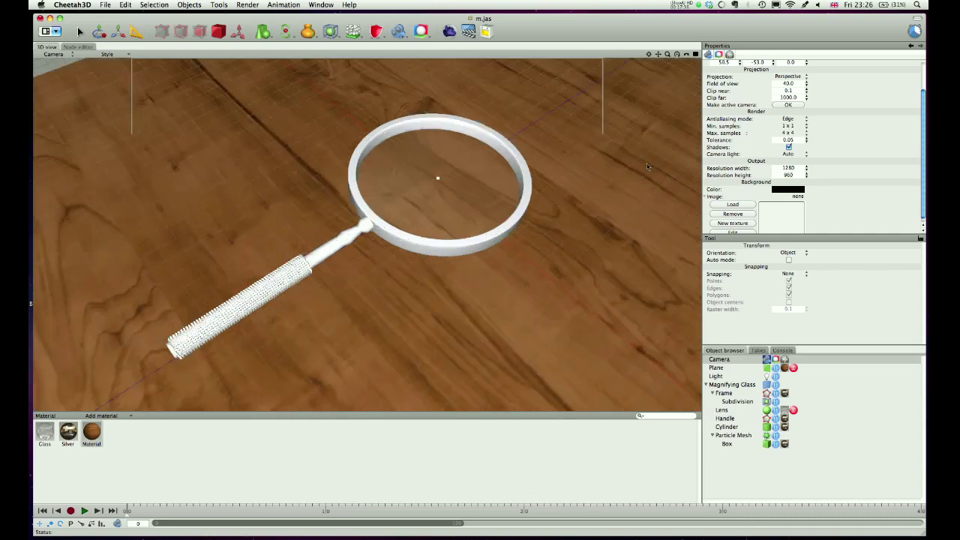
middle_click_drag(505, 143, 516, 140)
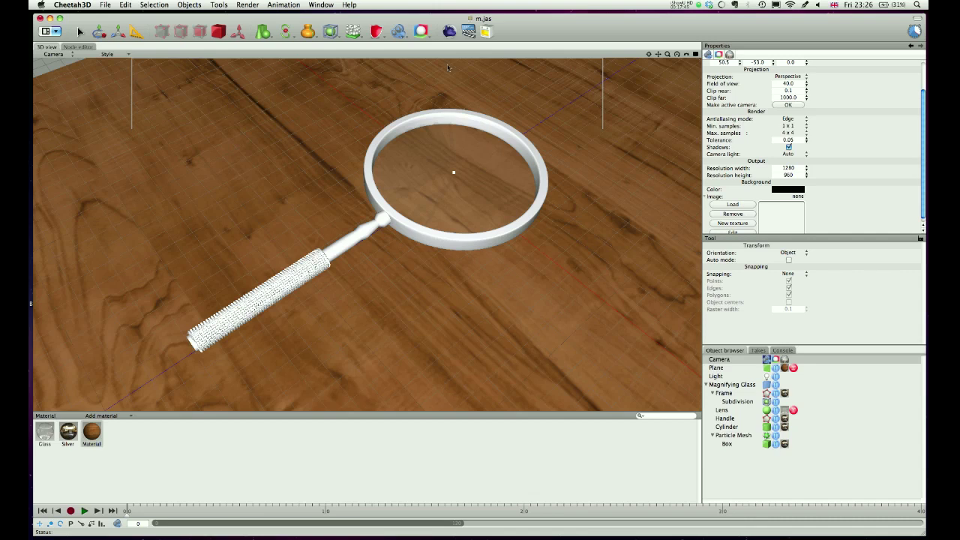
Start the 1280 × 960 render of m.jas, briefly checking the earlier planet render
left_click(449, 31)
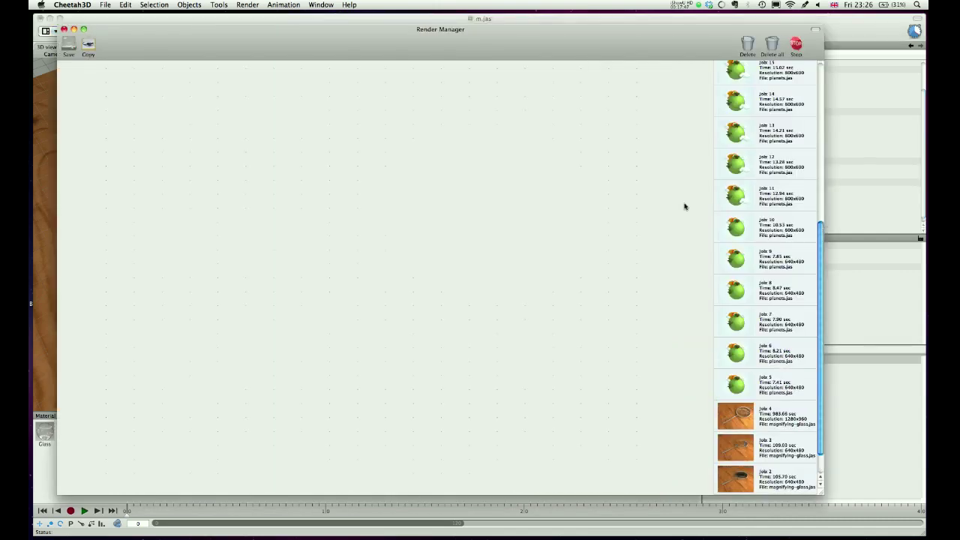
scroll(747, 261, "up", 10)
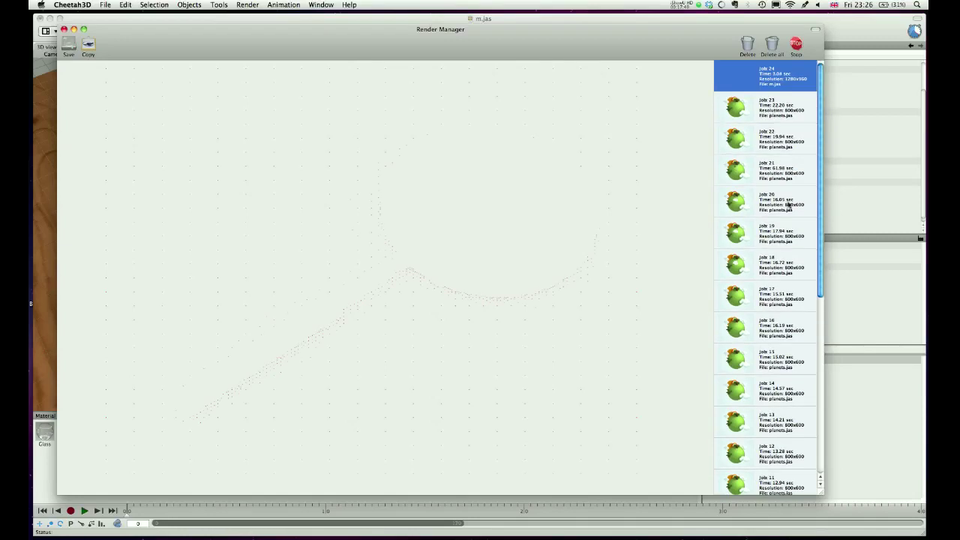
left_click(766, 115)
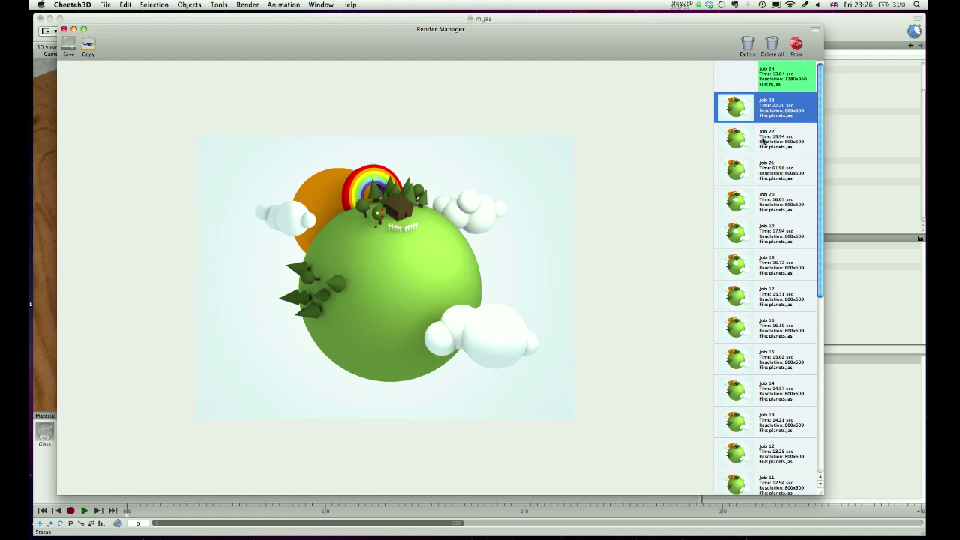
left_click(774, 80)
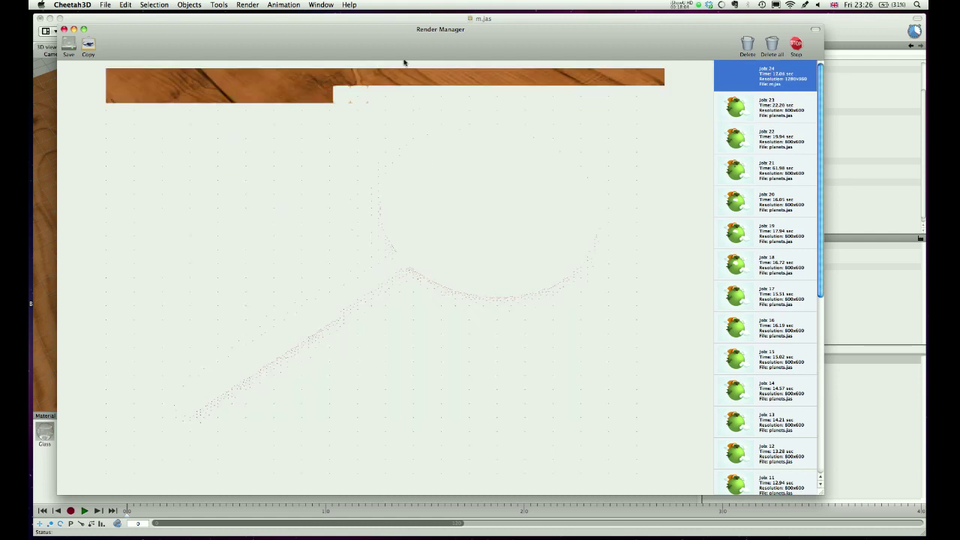
left_click_drag(388, 46, 380, 37)
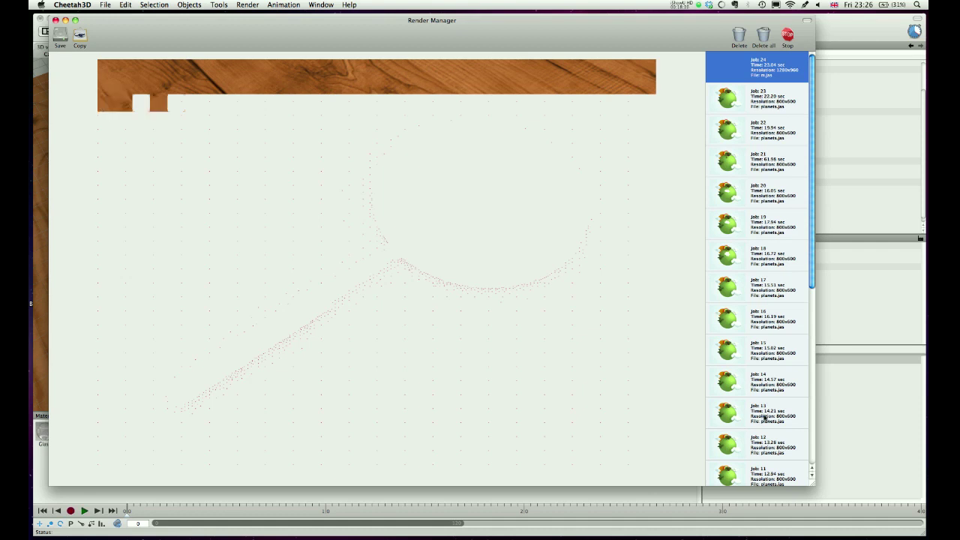
Once job 24 finishes after 171 seconds, view the result and hide the Render Manager
left_click(684, 4)
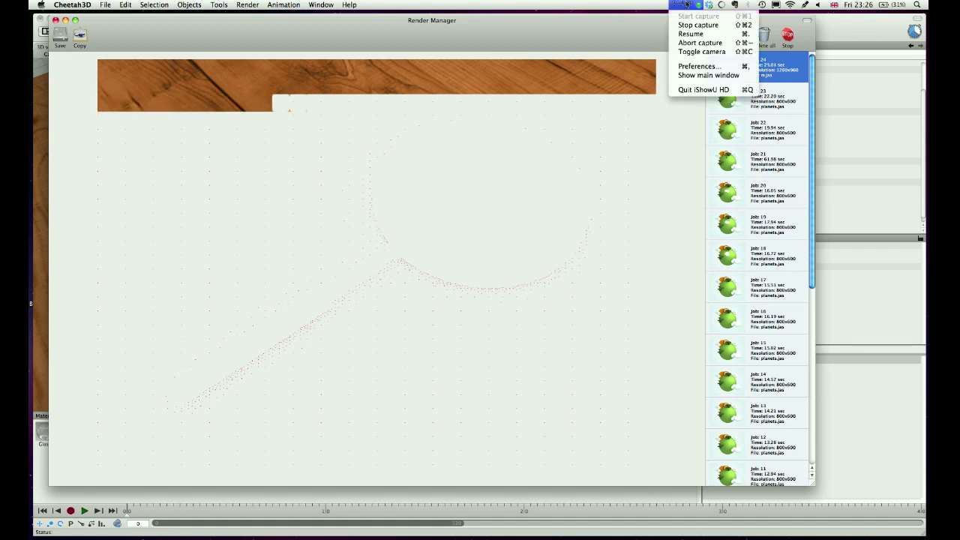
left_click(685, 5)
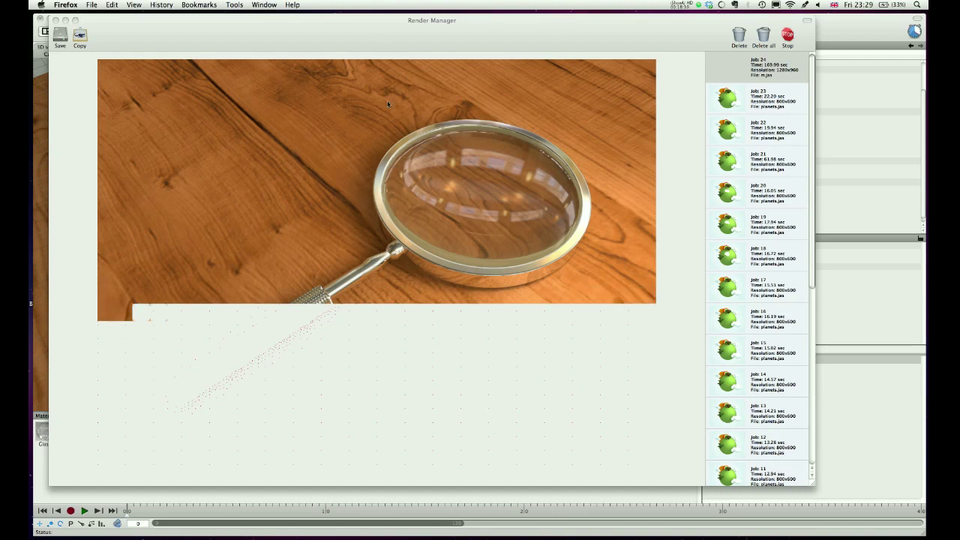
left_click(795, 46)
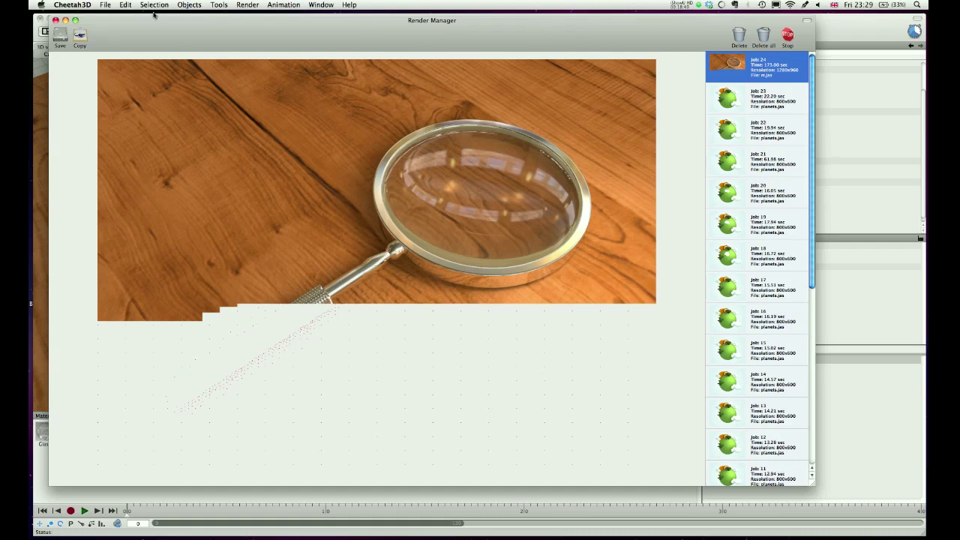
left_click(65, 20)
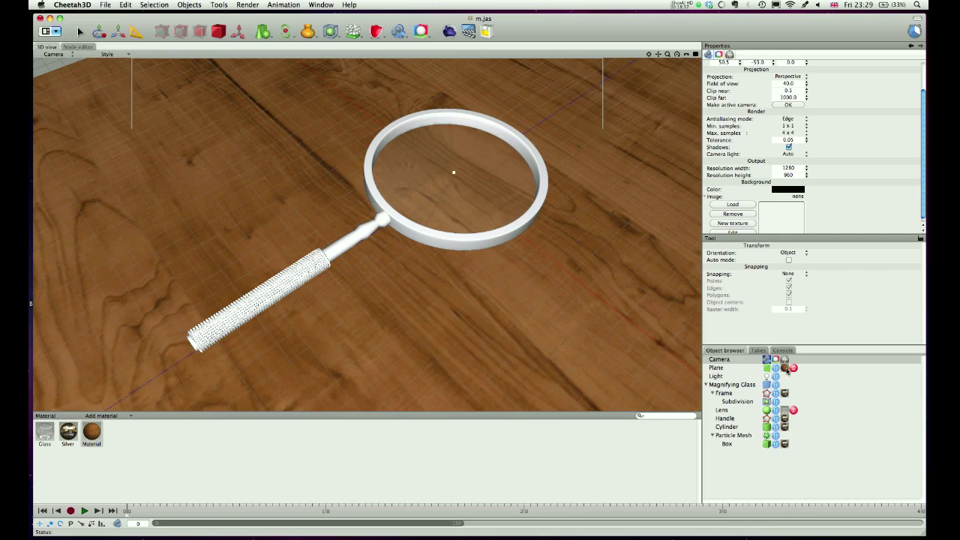
Open the floor Plane's Material tag and set its UV scale to 3.0 × 3.0
left_click(742, 368)
left_click(783, 368)
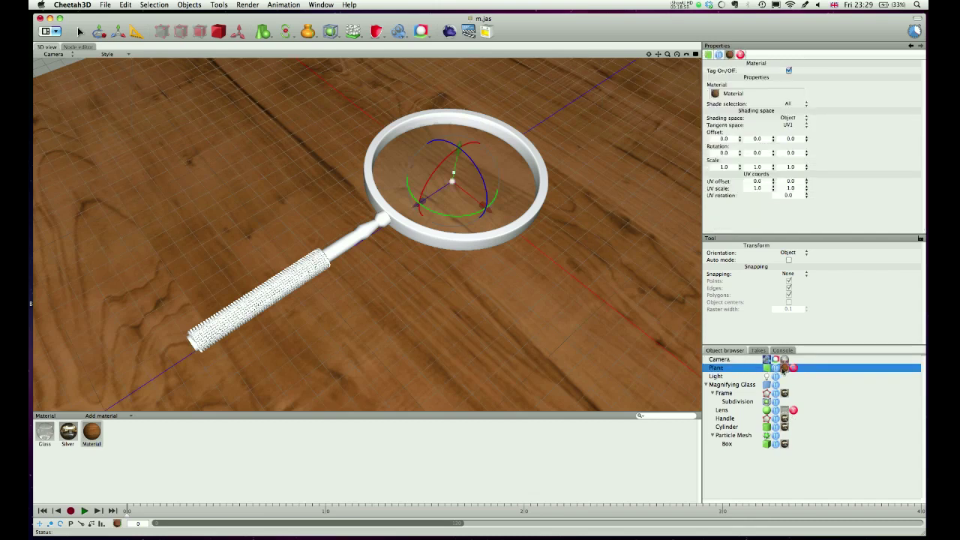
left_click(762, 190)
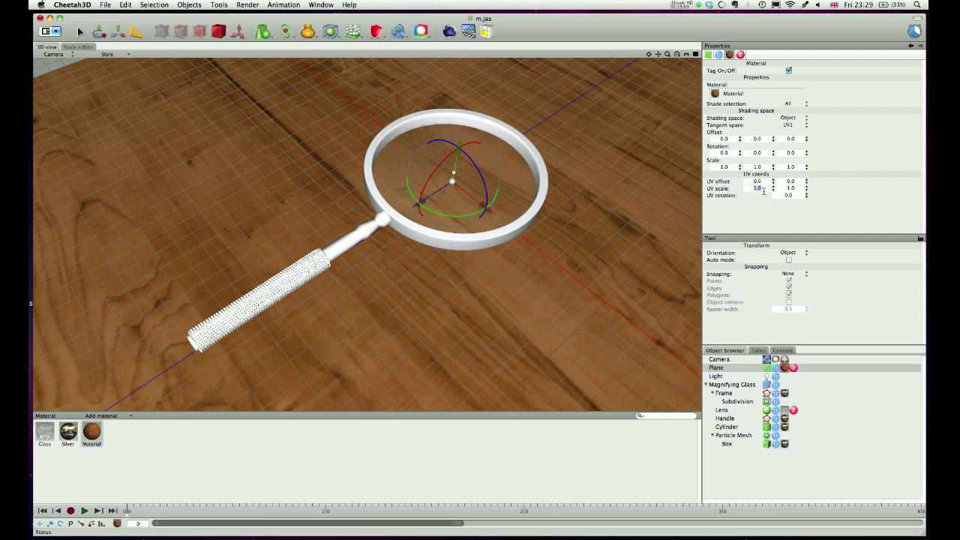
type("3")
left_click(789, 188)
type("3")
key("Return")
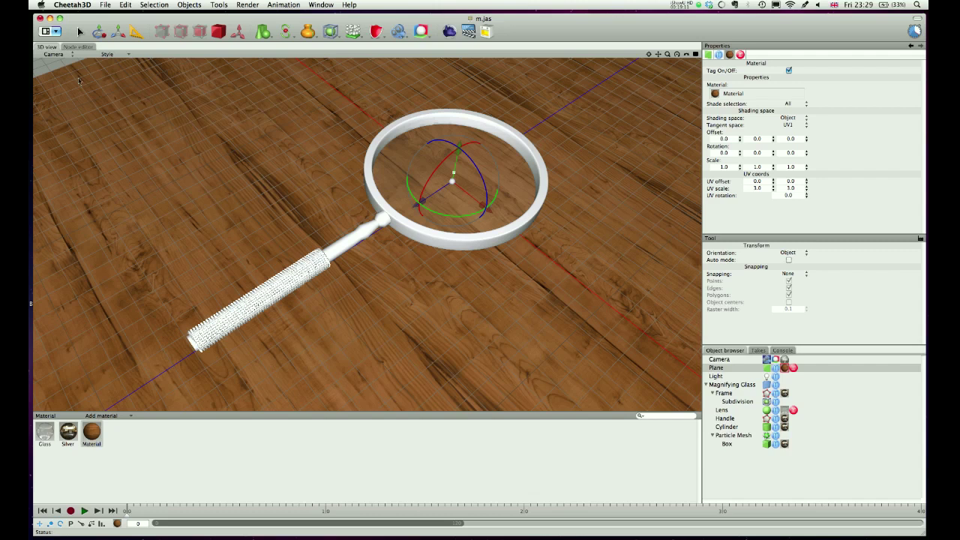
Try a UV scale of 4.0 × 4.0, then revert it to 3.0 × 3.0
double_click(765, 188)
type("4")
key("Tab")
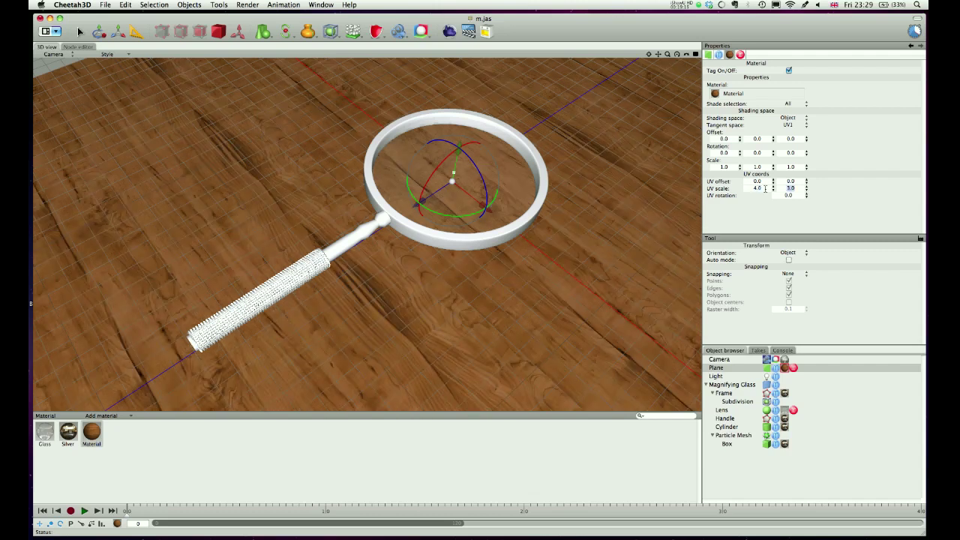
type("4")
key("Tab")
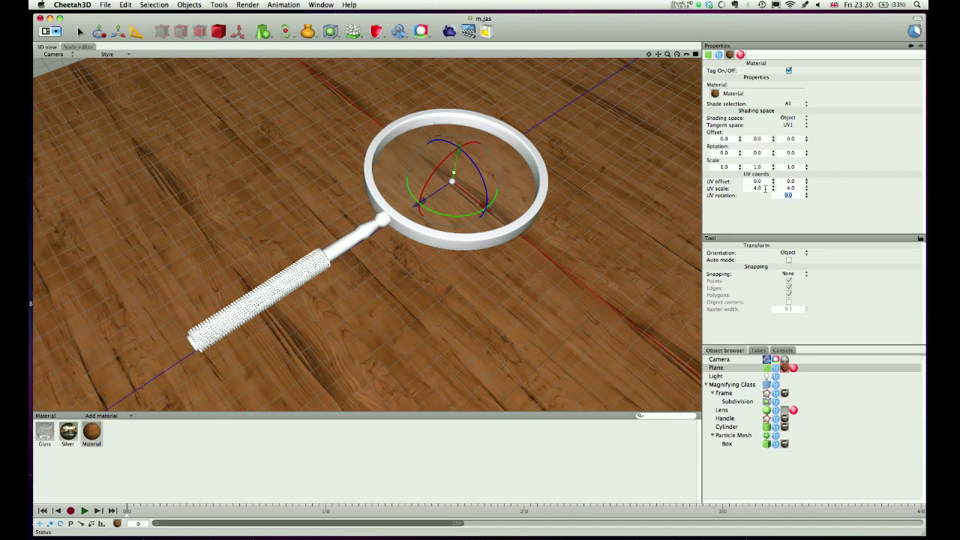
double_click(765, 188)
type("3")
key("Tab")
type("3")
key("Return")
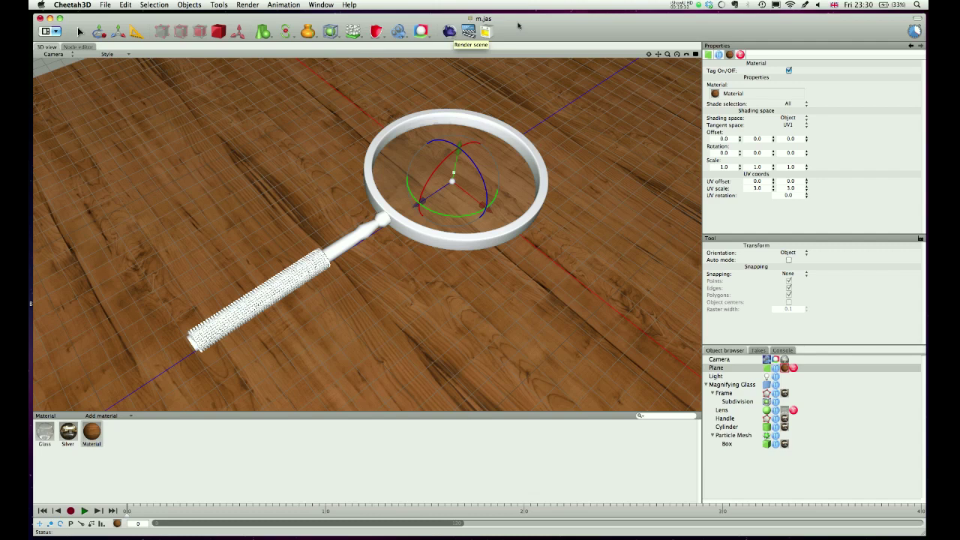
Reopen the Render Manager from the Window menu to view the tiled-floor render
left_click(321, 4)
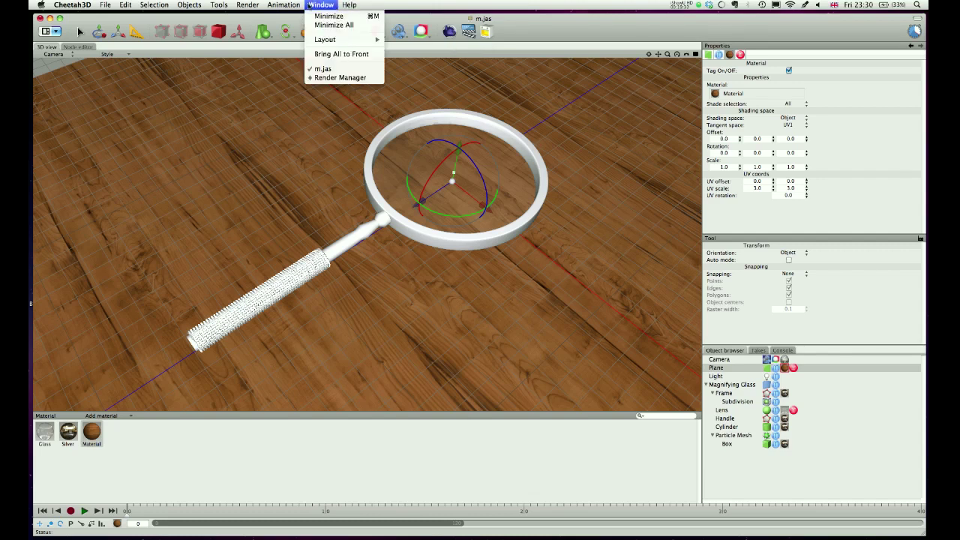
left_click(321, 78)
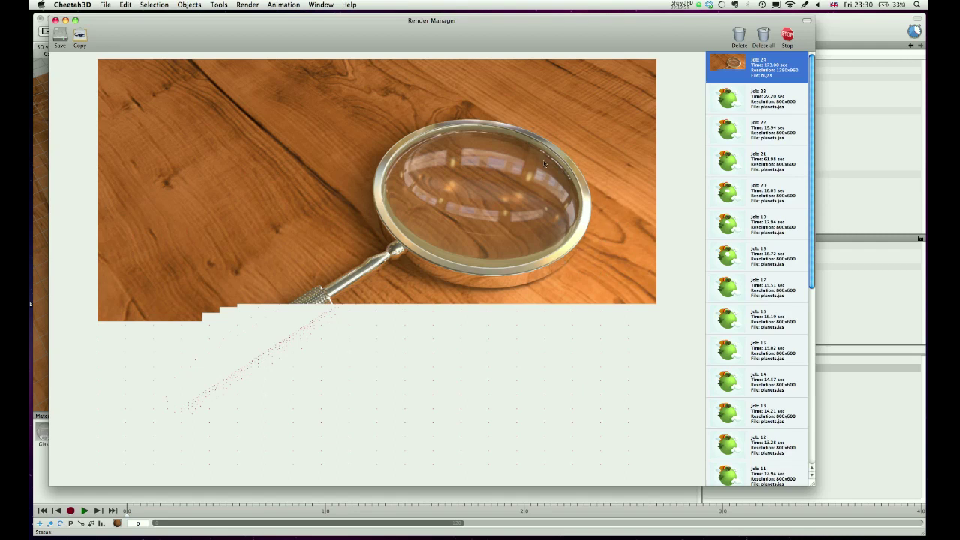
Close the Render Manager and set the Light's intensity to 2.0
left_click(55, 19)
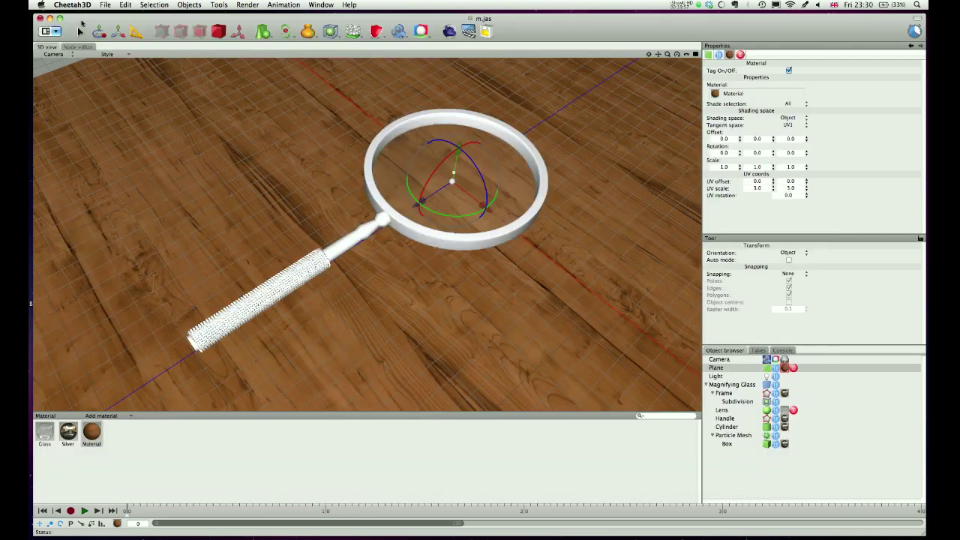
left_click(719, 376)
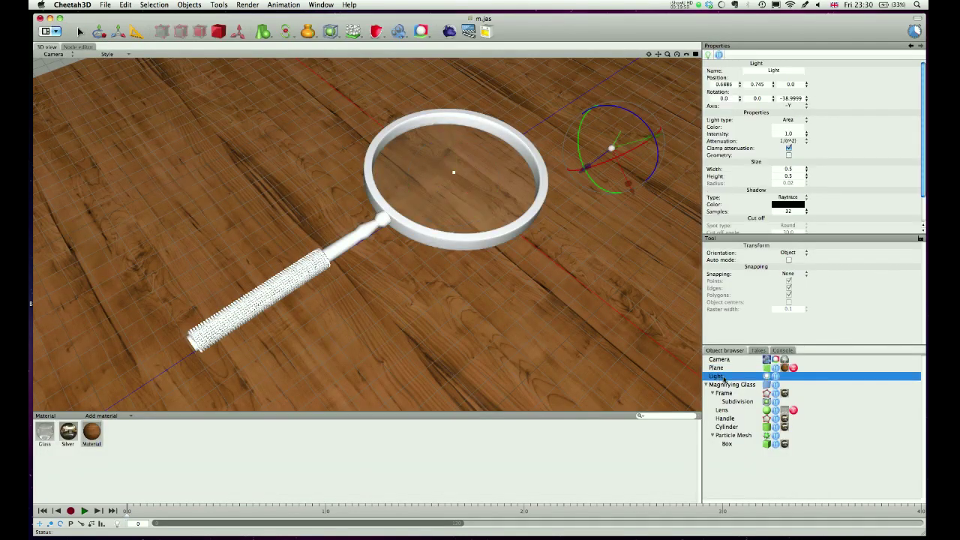
left_click(795, 135)
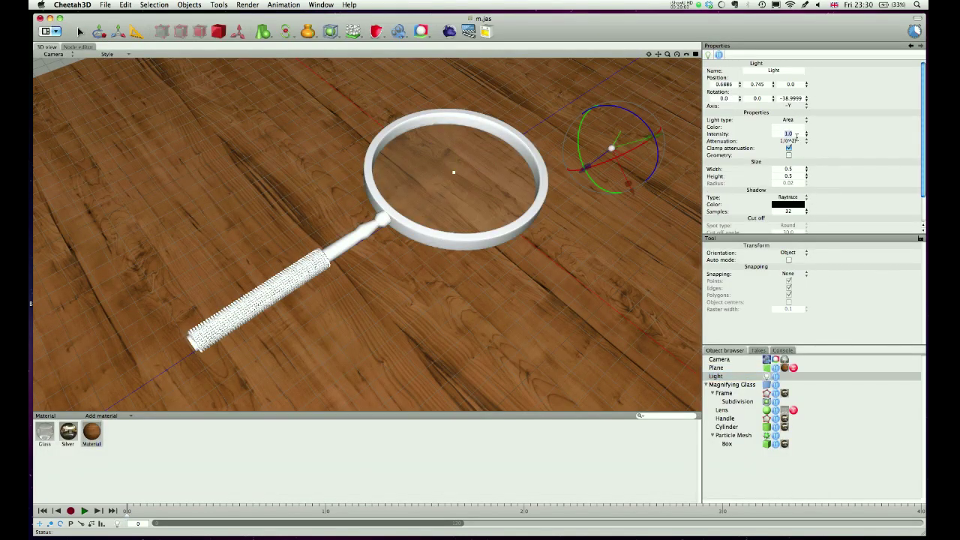
type("2")
key("Tab")
key("Return")
Toggle the Light's Visible in editor option on and off, leaving it hidden
left_click(776, 376)
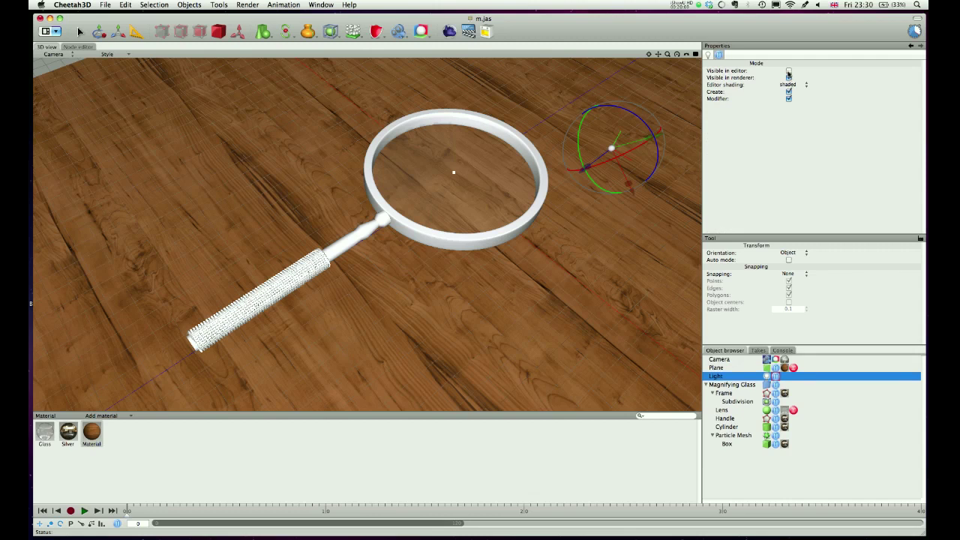
left_click(788, 74)
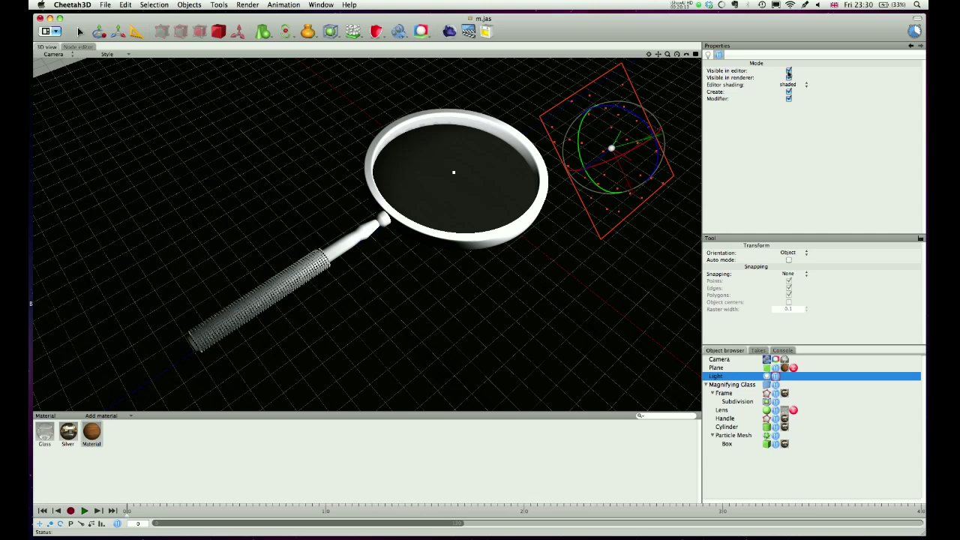
left_click(788, 73)
left_click(788, 73)
left_click(787, 73)
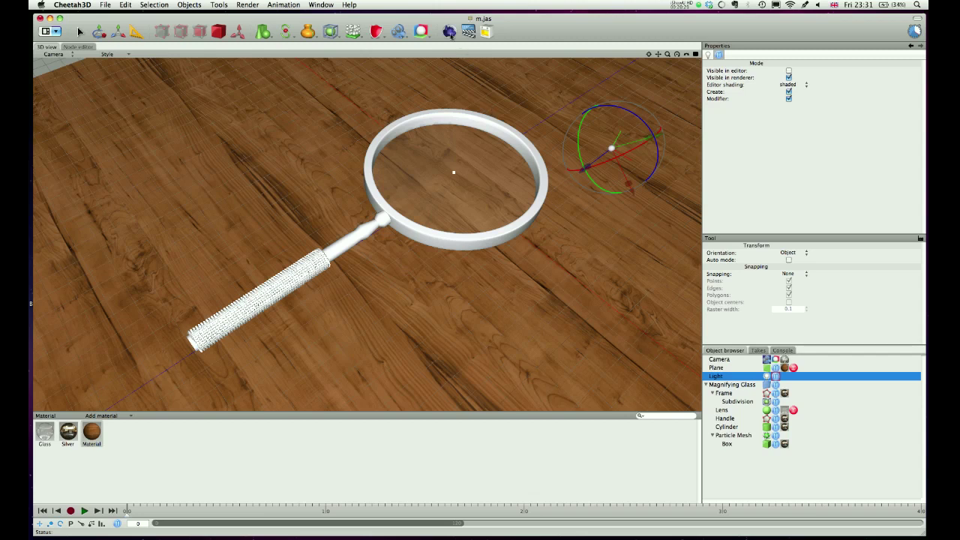
Nudge the light slightly and start a new 1280 × 960 render as job 25
left_click_drag(508, 128, 501, 137)
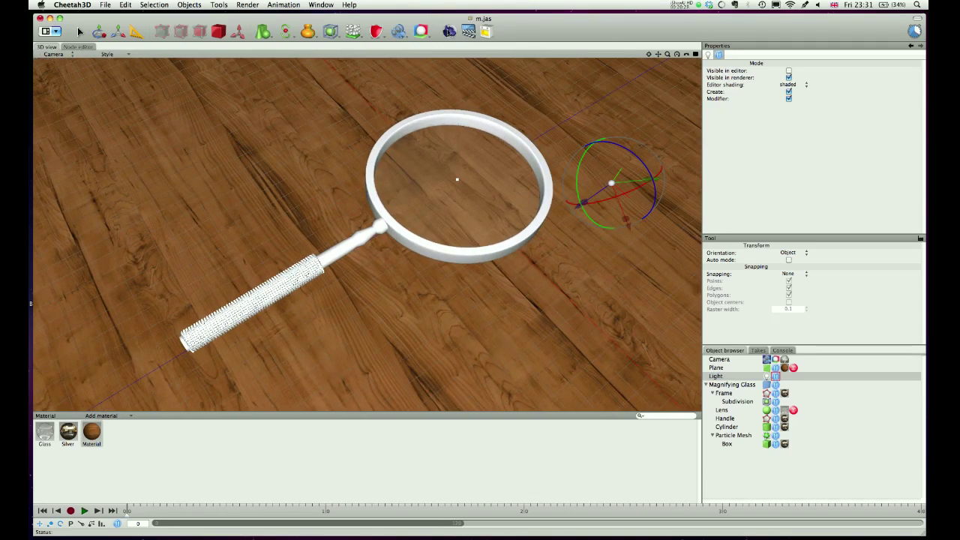
left_click(448, 30)
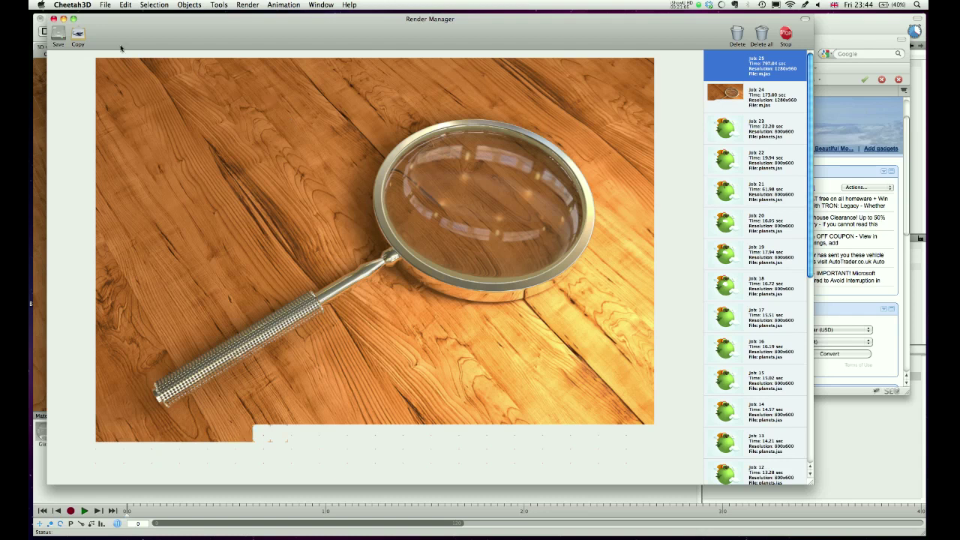
Minimize the Render Manager to return to the m.jas 3D view
left_click(63, 19)
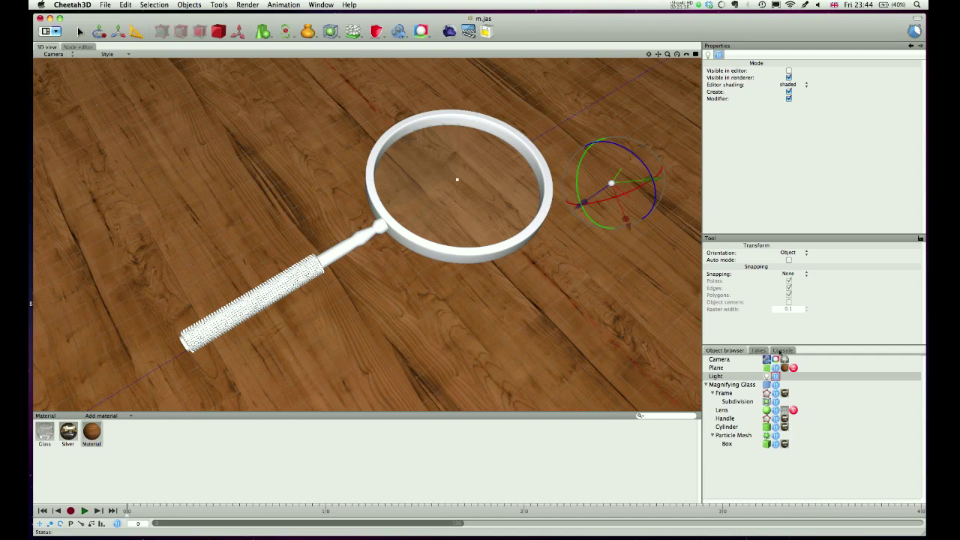
Select the Camera to show its entrance-hall HDRI settings and browse the preset materials
left_click(783, 359)
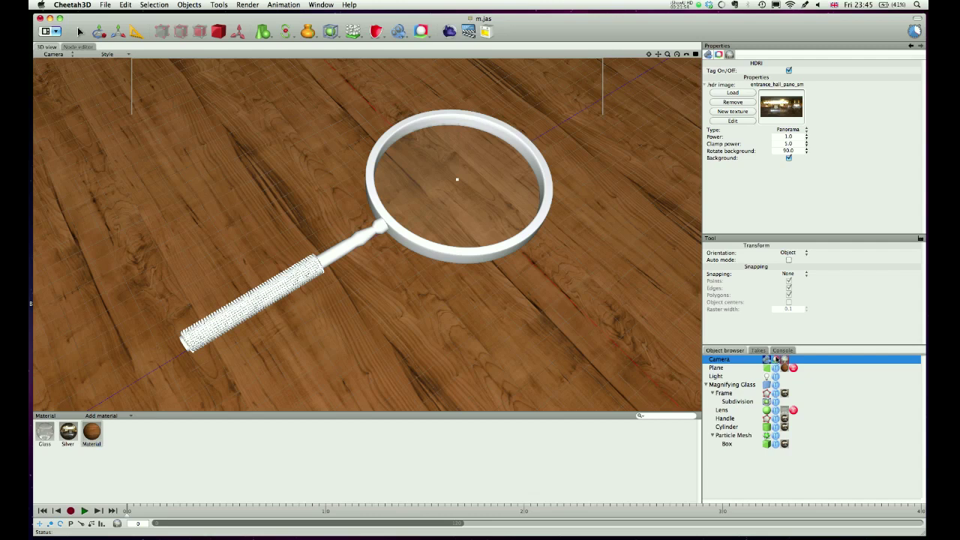
left_click(100, 415)
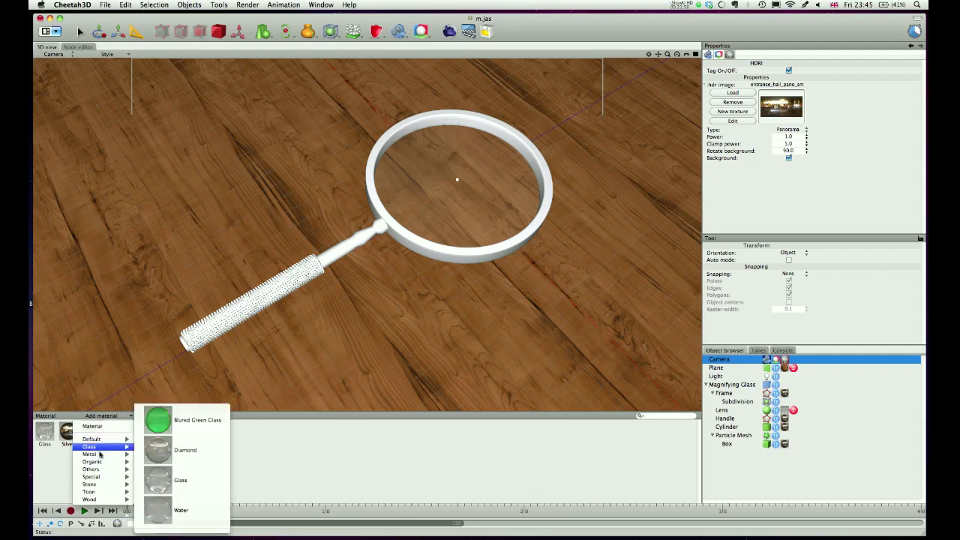
mouse_move(110, 455)
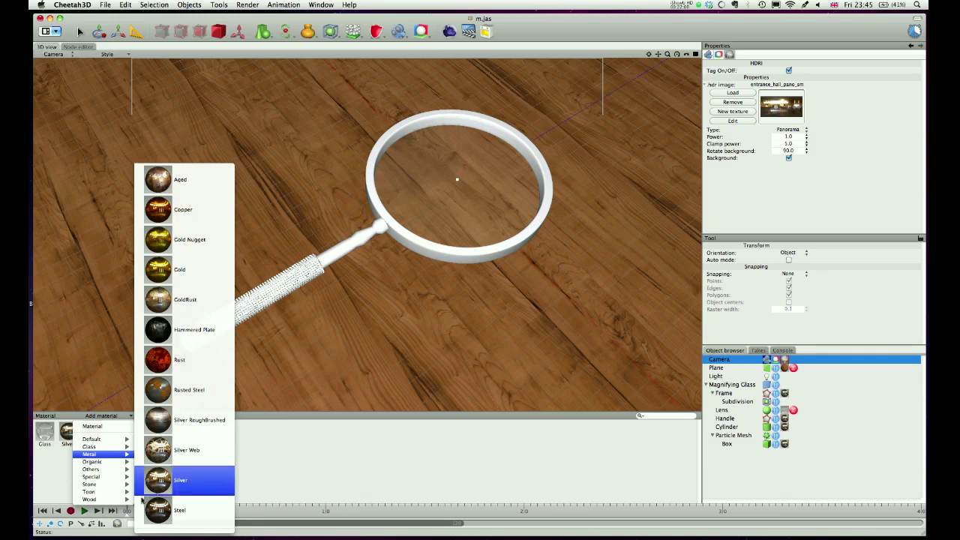
mouse_move(128, 501)
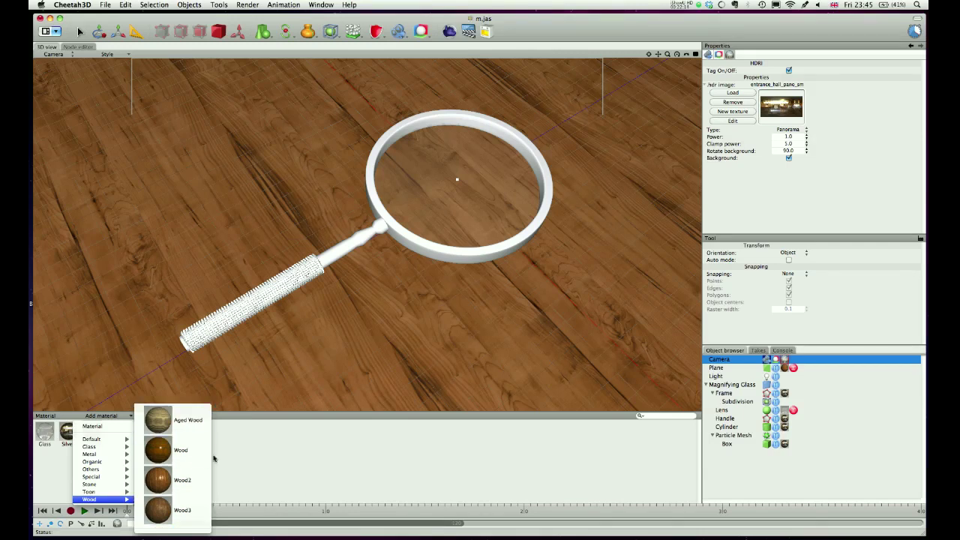
left_click(256, 467)
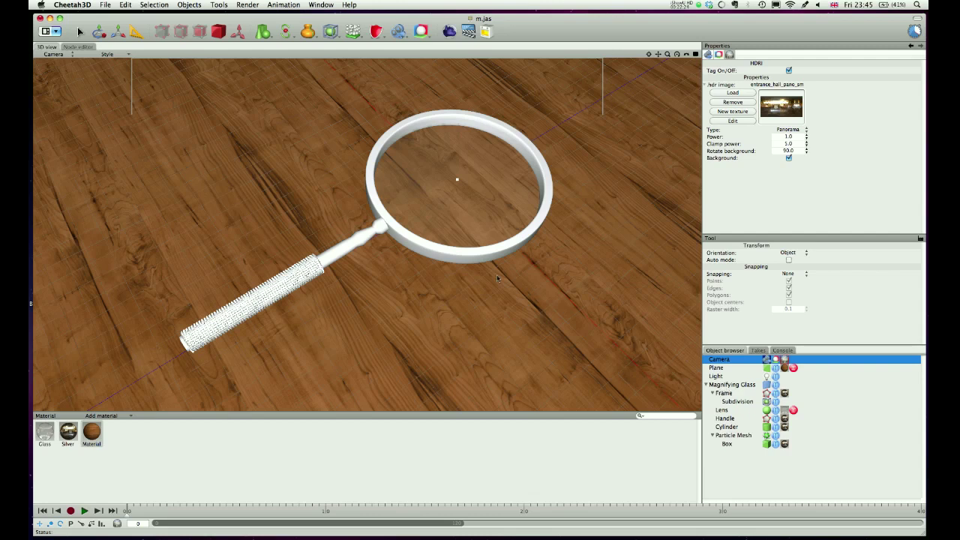
Reopen the Render Manager from the Window menu to view the finished job 25 render
left_click(321, 4)
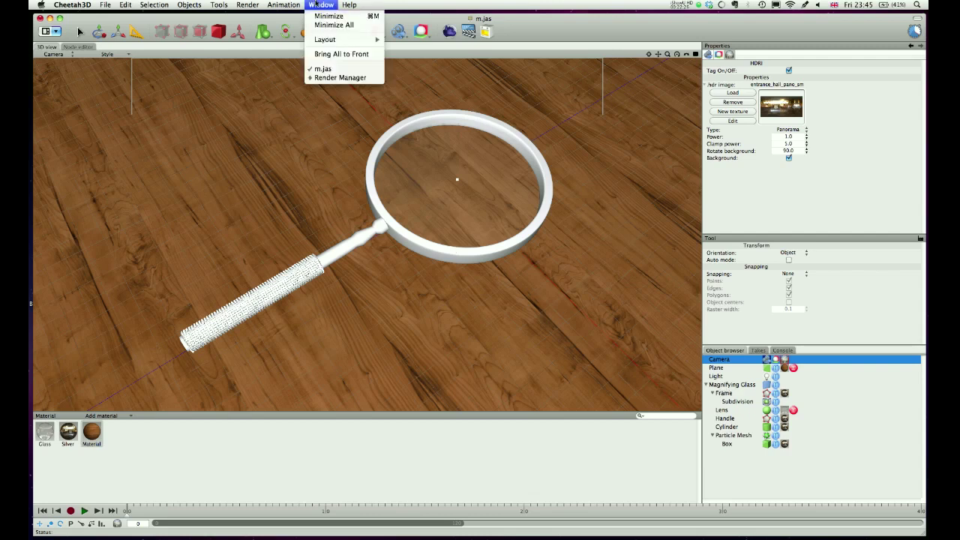
left_click(334, 77)
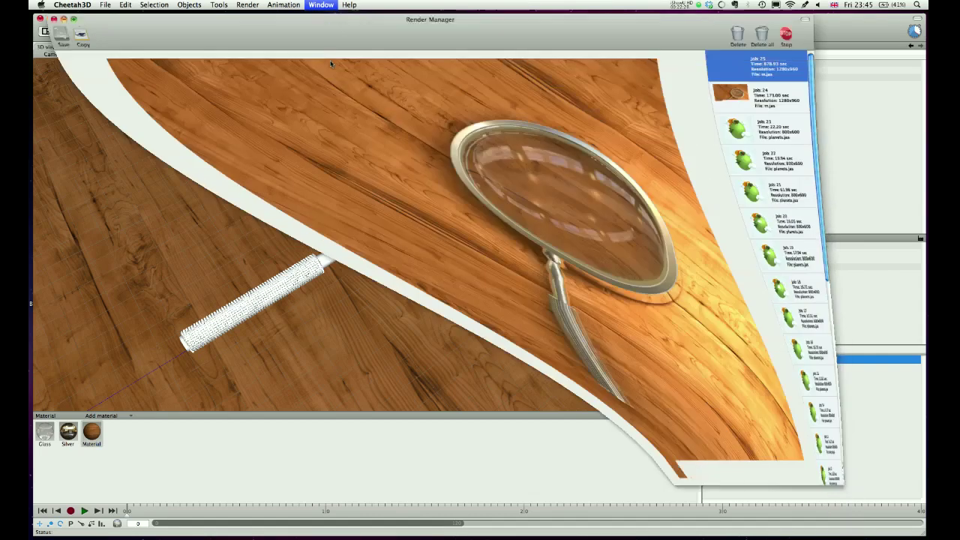